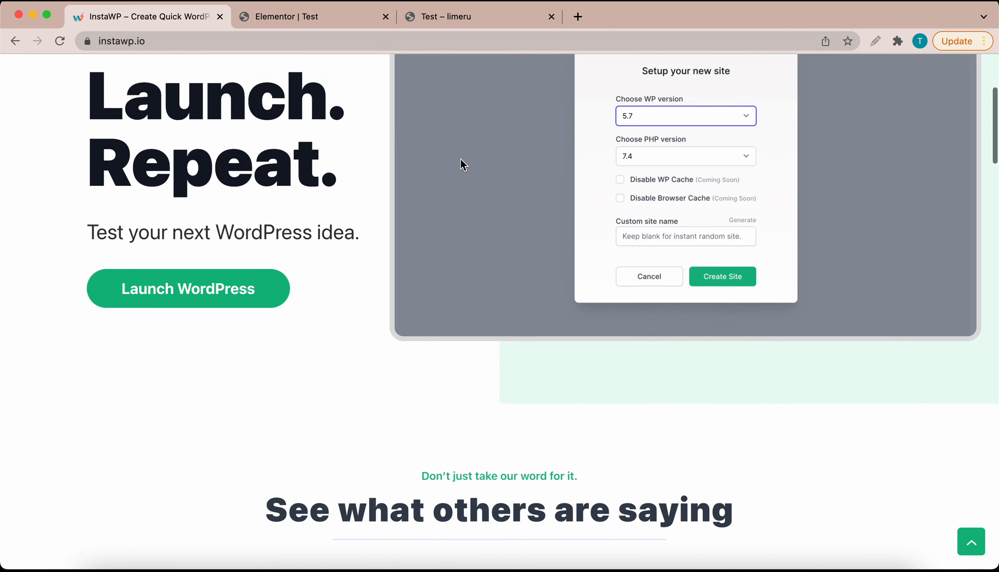
Step: Look through the testimonials, features, pricing and FAQ sections of the InstaWP home page
{"action": "scroll", "coordinate": [461, 159], "scroll_direction": "down", "scroll_amount": 10}
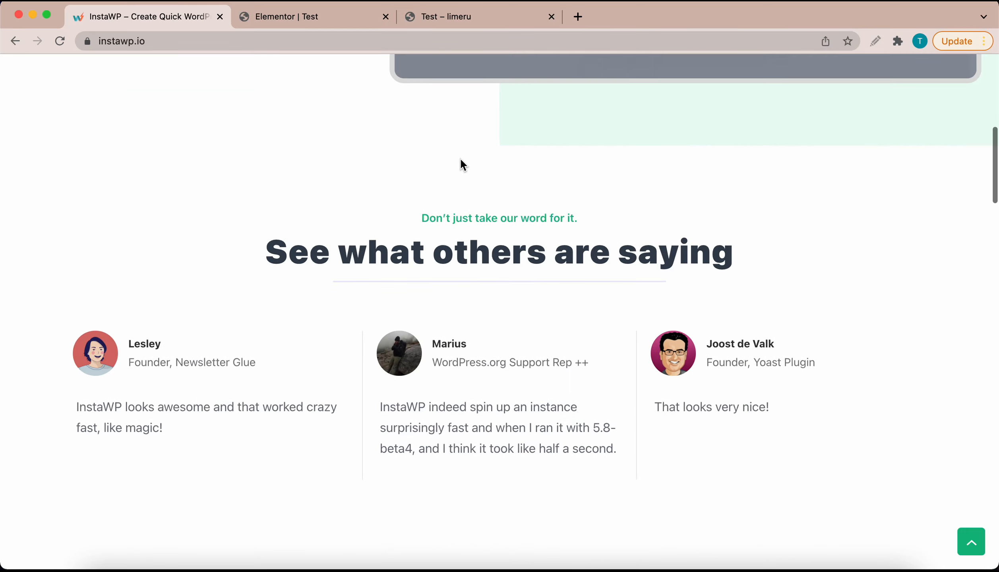
{"action": "scroll", "coordinate": [461, 160], "scroll_direction": "down", "scroll_amount": 12}
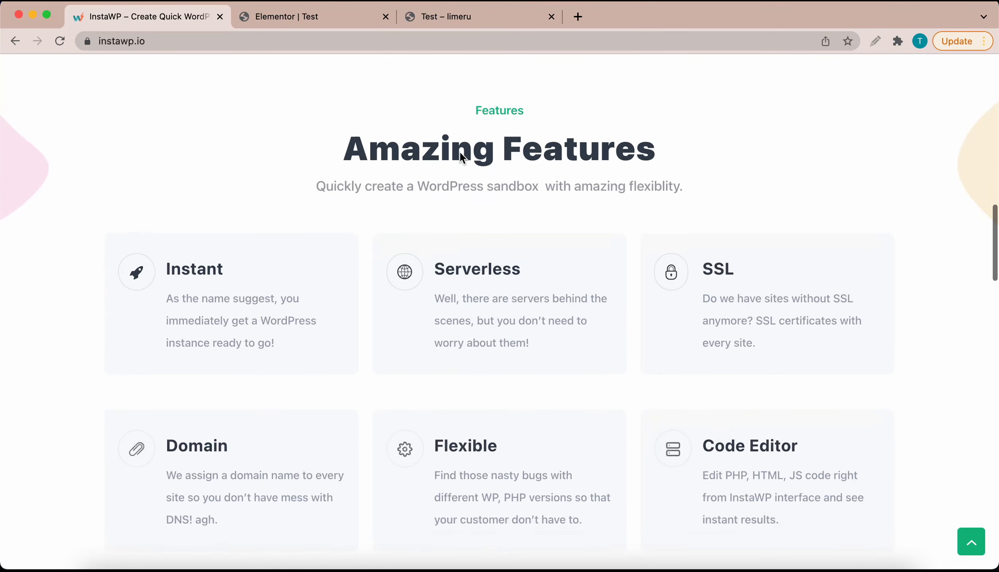
{"action": "scroll", "coordinate": [461, 144], "scroll_direction": "down", "scroll_amount": 15}
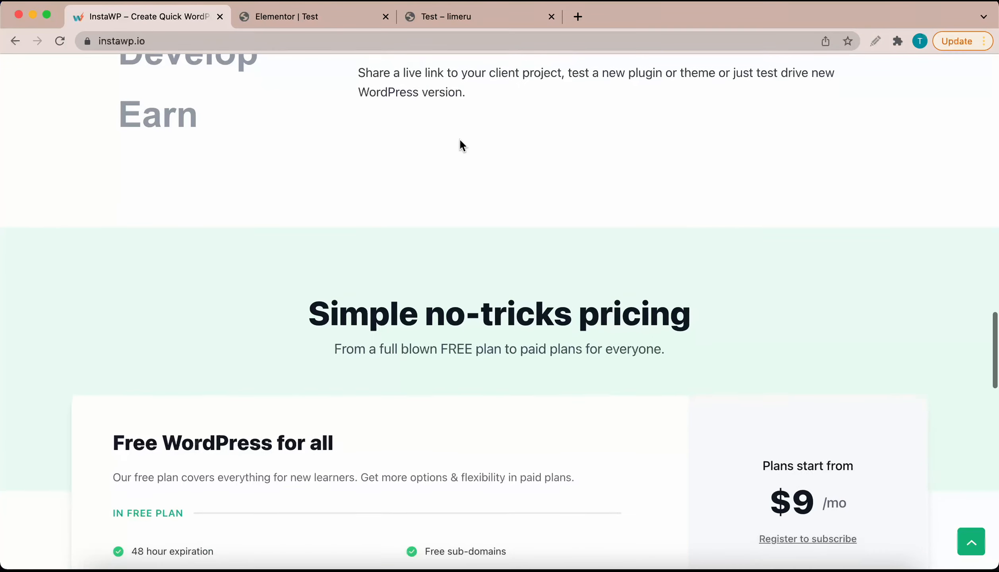
{"action": "scroll", "coordinate": [459, 140], "scroll_direction": "down", "scroll_amount": 11}
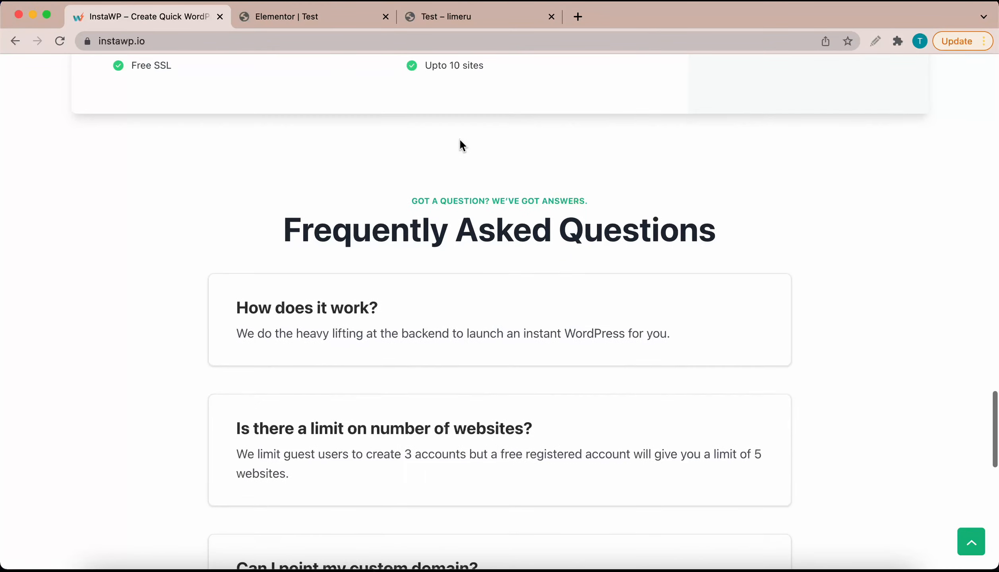
{"action": "scroll", "coordinate": [460, 140], "scroll_direction": "up", "scroll_amount": 8}
{"action": "scroll", "coordinate": [460, 141], "scroll_direction": "up", "scroll_amount": 20}
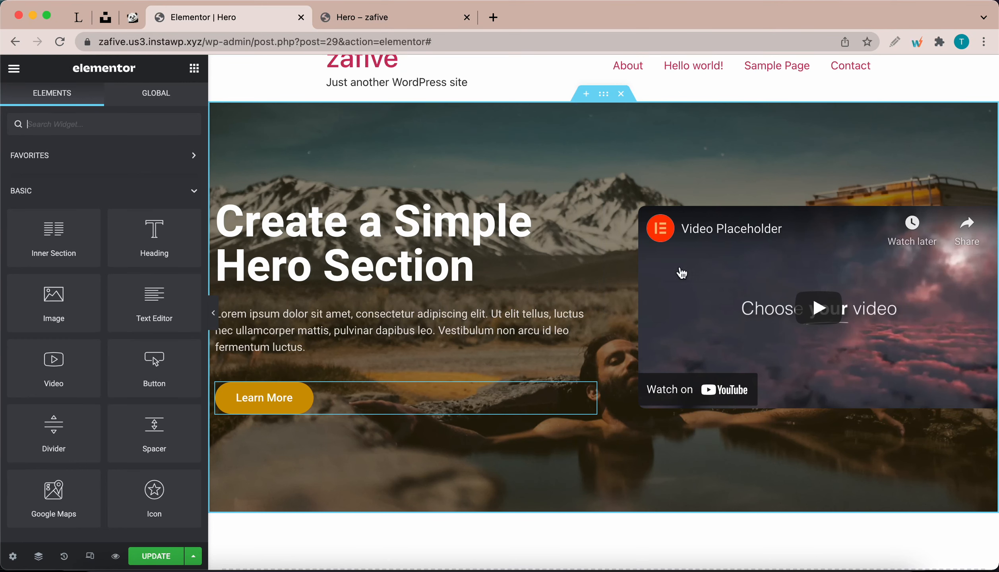
Step: Try the Zoom In entrance animation on the whole hero section and clear it again
{"action": "mouse_move", "coordinate": [604, 104]}
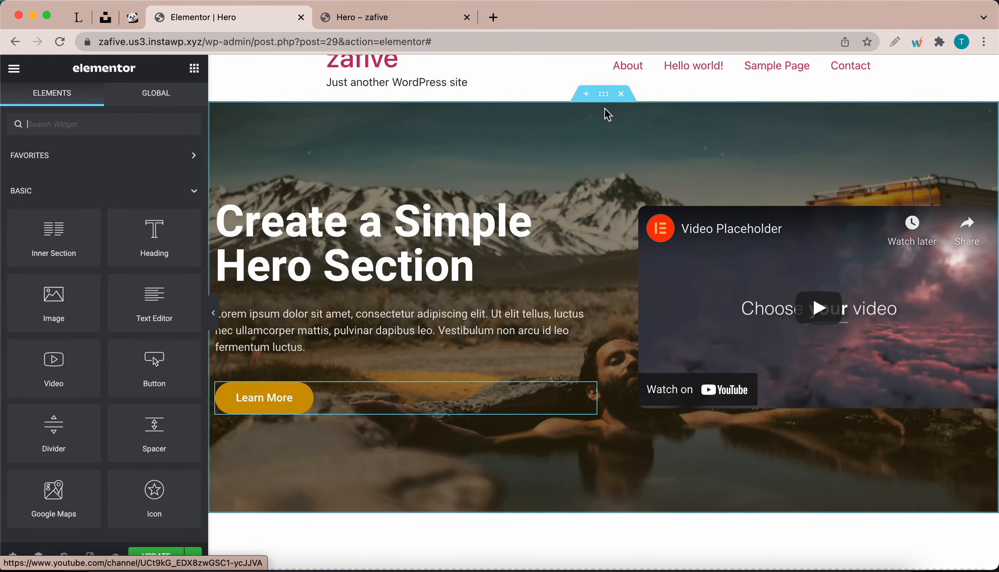
{"action": "left_click", "coordinate": [604, 97]}
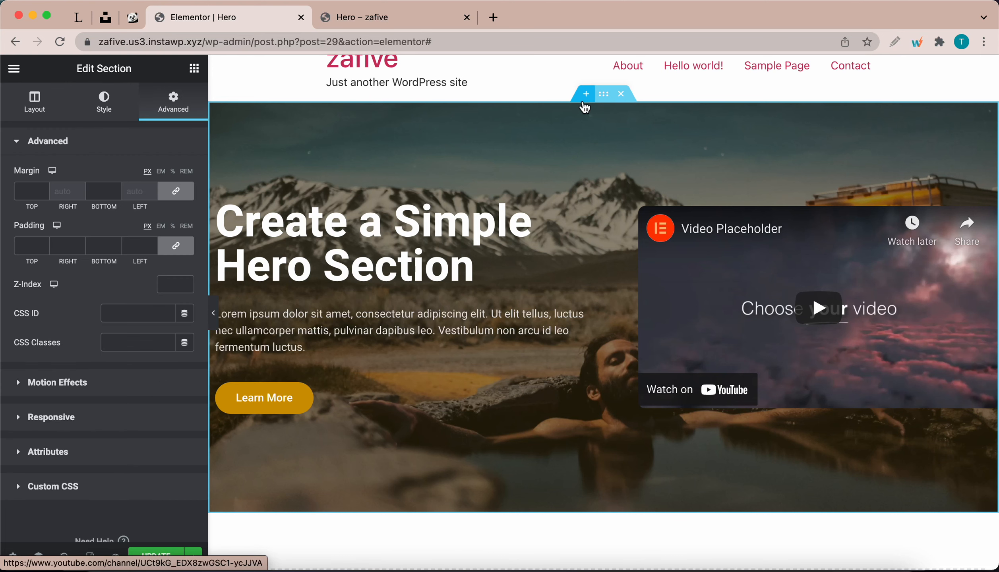
{"action": "left_click", "coordinate": [74, 388]}
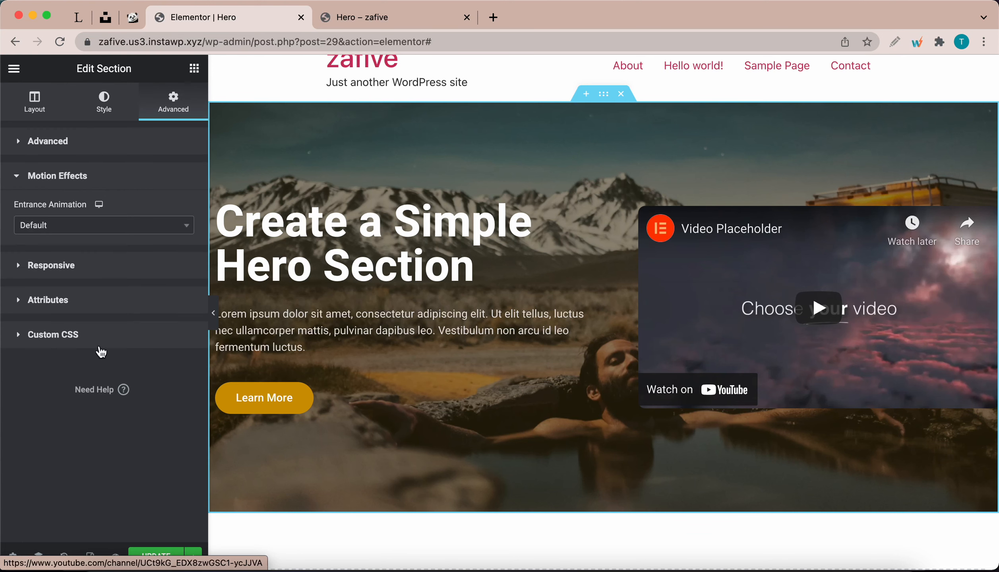
{"action": "left_click", "coordinate": [122, 226]}
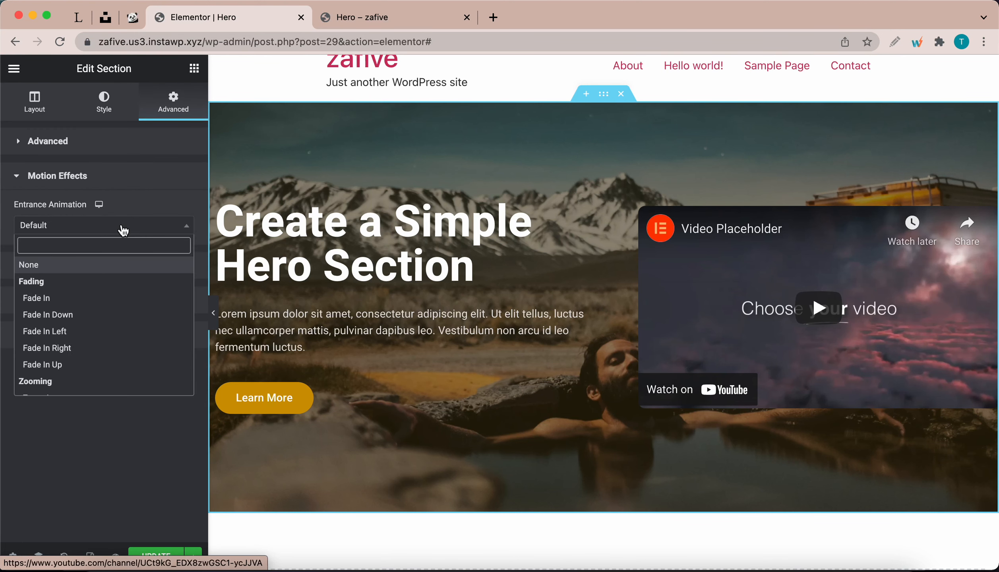
{"action": "scroll", "coordinate": [60, 374], "scroll_direction": "down", "scroll_amount": 3}
{"action": "scroll", "coordinate": [60, 374], "scroll_direction": "up", "scroll_amount": 1}
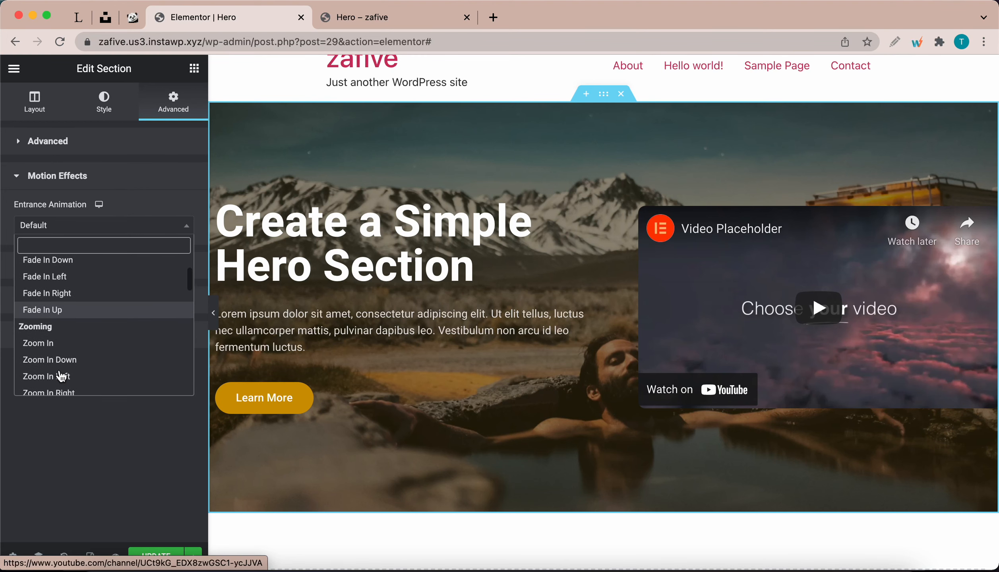
{"action": "left_click", "coordinate": [18, 345]}
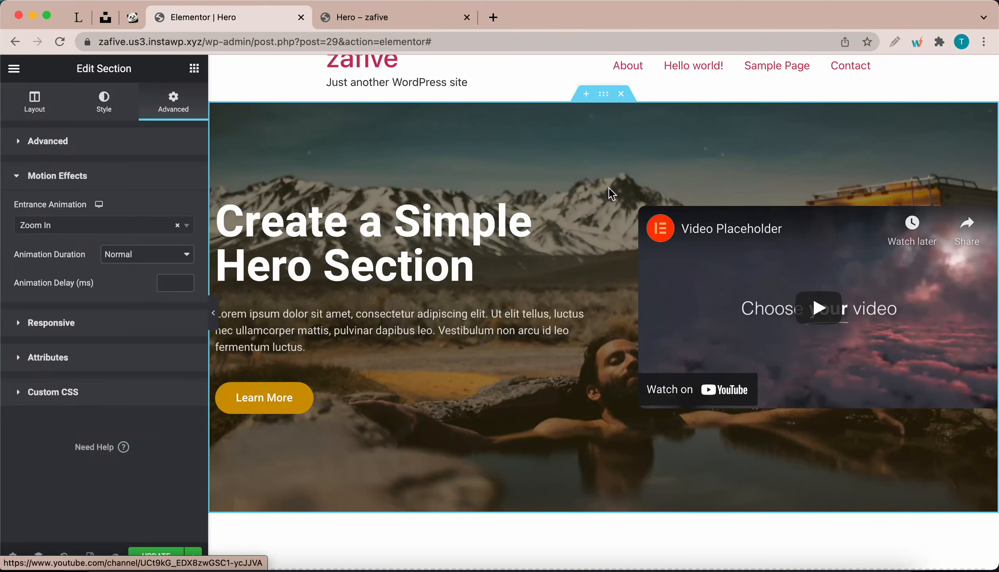
{"action": "left_click", "coordinate": [181, 229]}
Step: Apply the Fade In entrance animation to the column holding the heading, text and Learn More button
{"action": "left_click", "coordinate": [217, 202]}
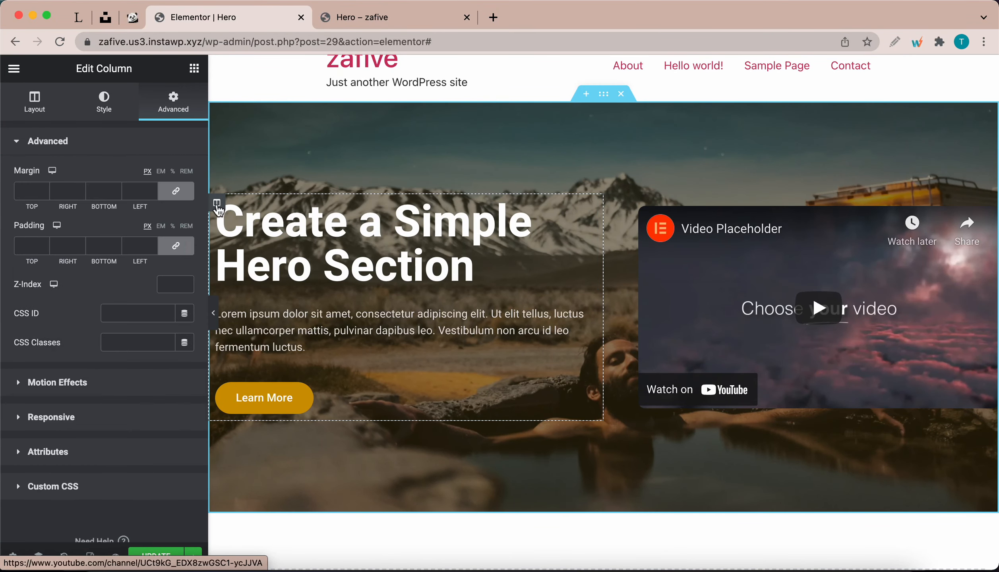
{"action": "scroll", "coordinate": [102, 417], "scroll_direction": "down", "scroll_amount": 1}
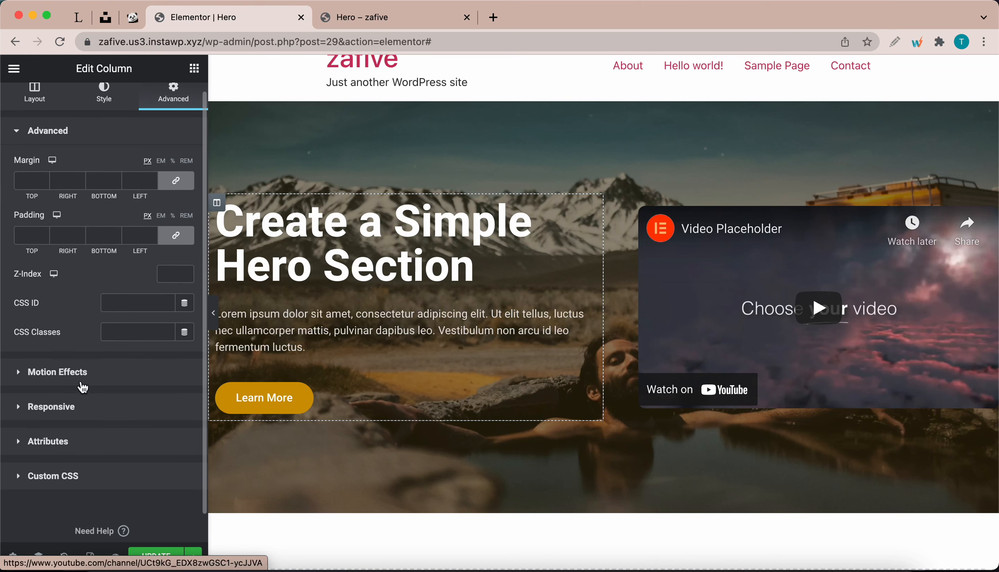
{"action": "left_click", "coordinate": [77, 382]}
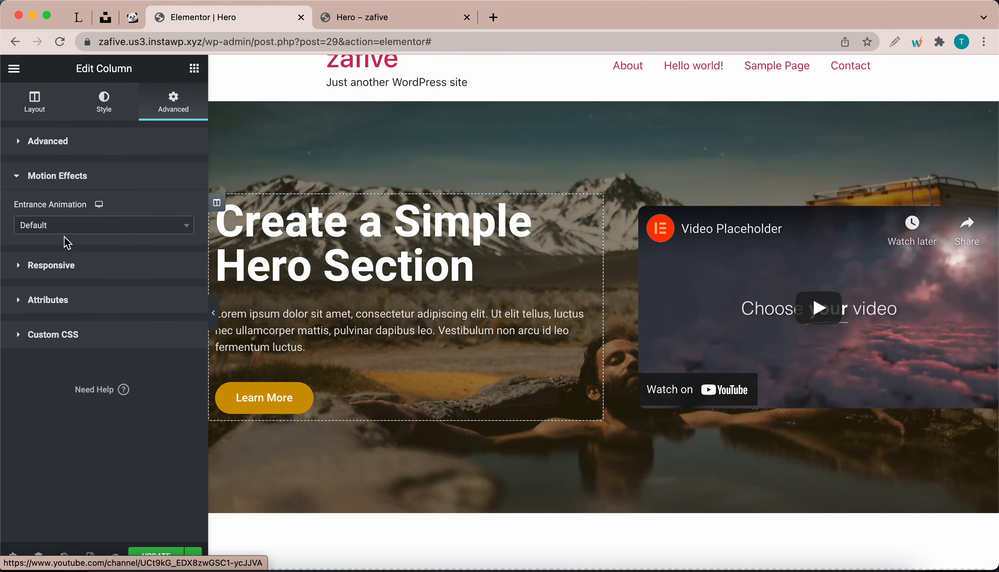
{"action": "left_click", "coordinate": [66, 226]}
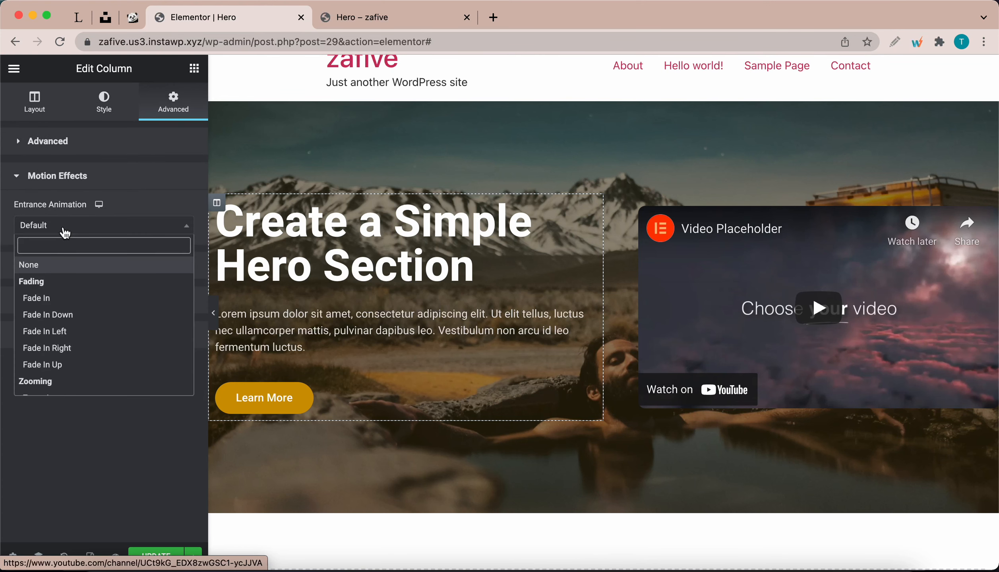
{"action": "left_click", "coordinate": [55, 303]}
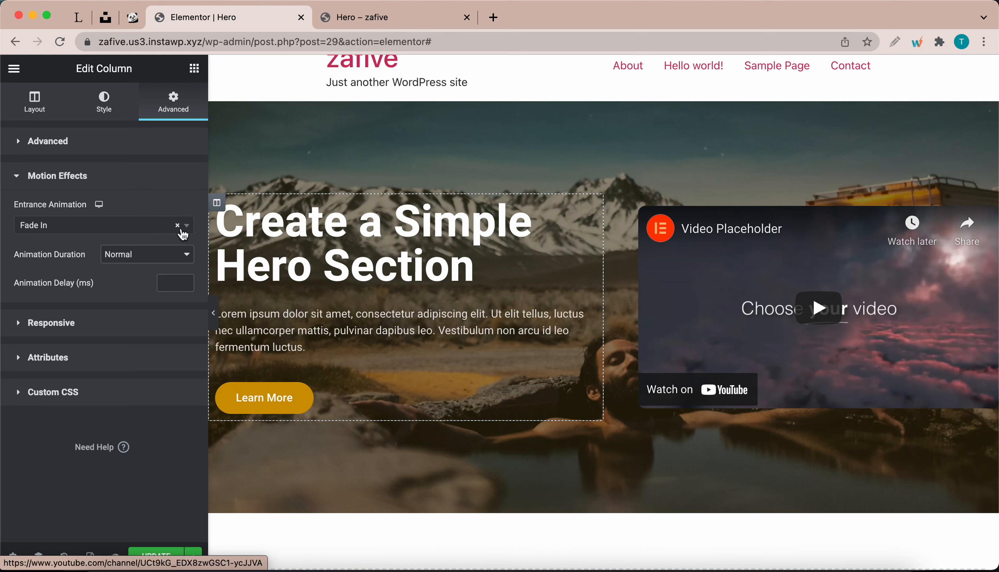
Step: Try the Slow animation duration on the column and change it to Fast
{"action": "left_click", "coordinate": [169, 254]}
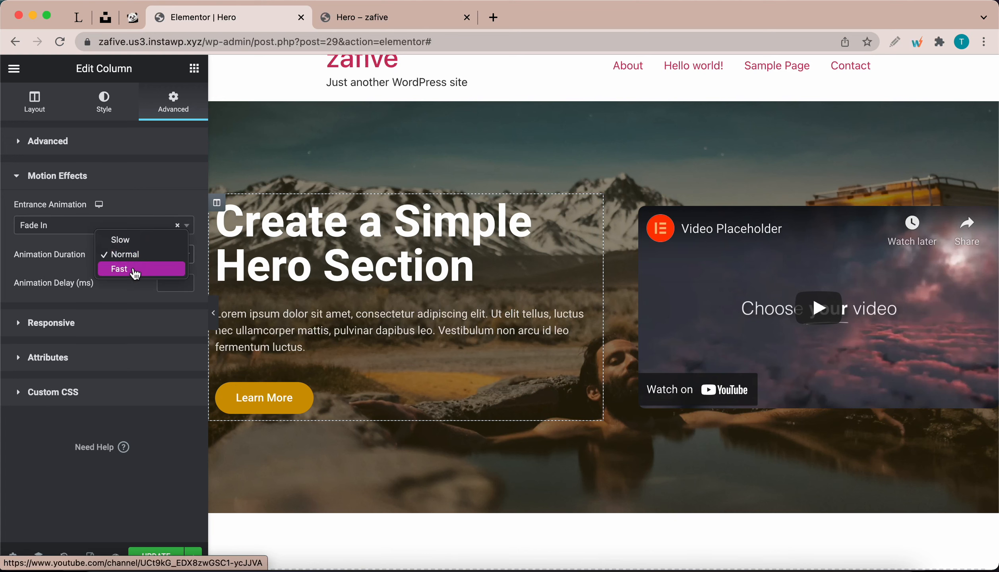
{"action": "left_click", "coordinate": [128, 240]}
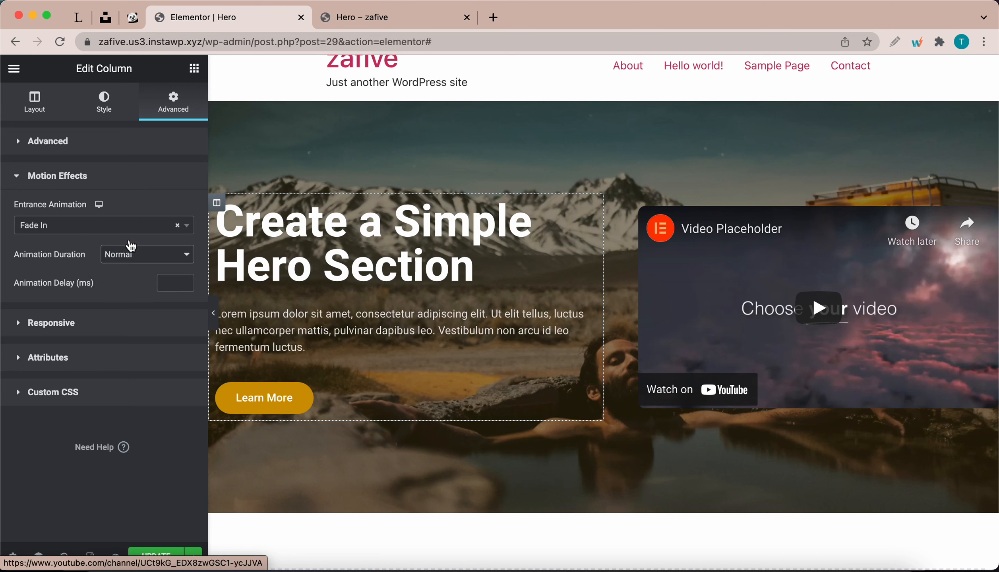
{"action": "left_click", "coordinate": [130, 253]}
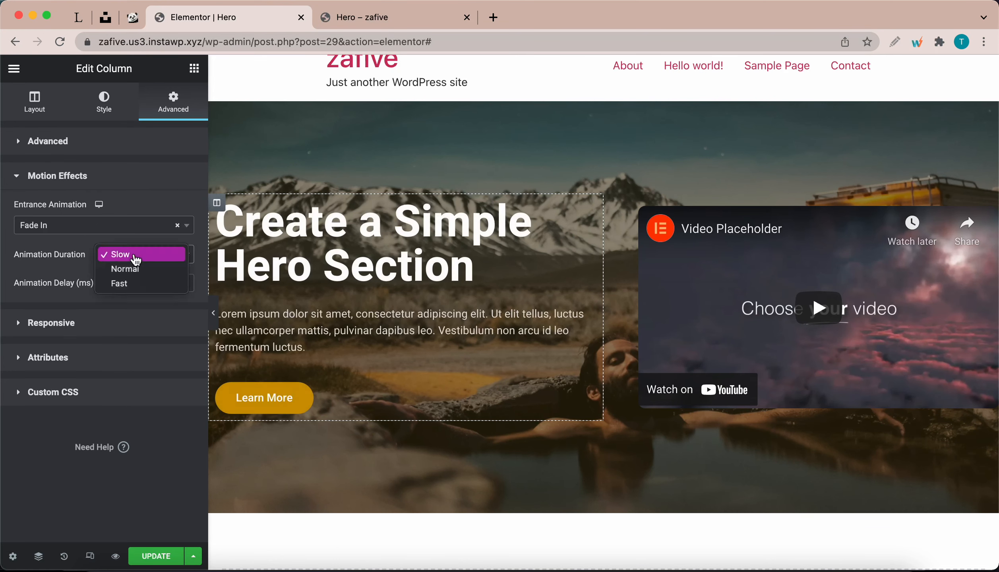
{"action": "left_click", "coordinate": [134, 284]}
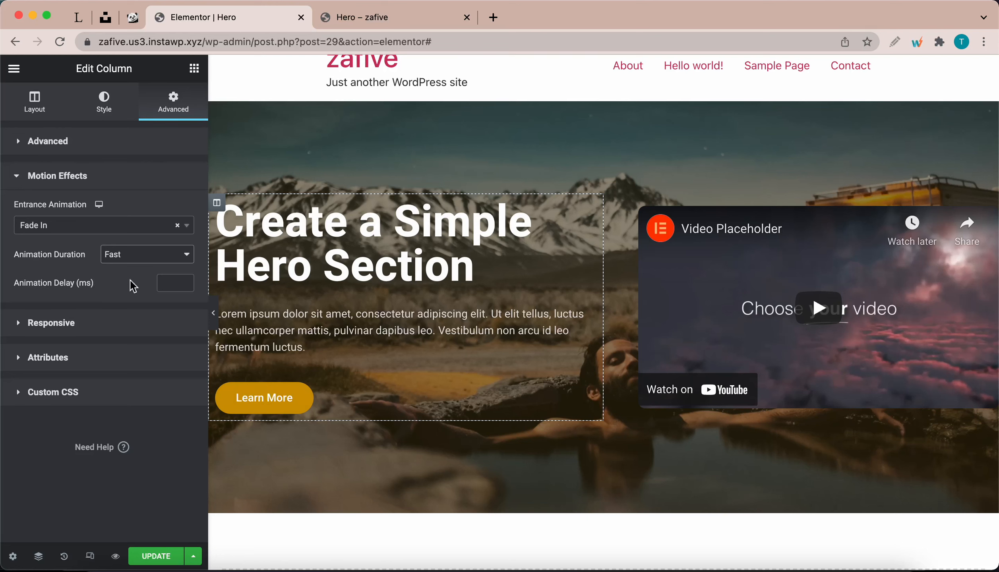
Step: Set the column's animation delay to 3000 ms and preview the page before returning to the editor
{"action": "left_click", "coordinate": [166, 279]}
{"action": "type", "text": "3000"}
{"action": "left_click", "coordinate": [116, 557]}
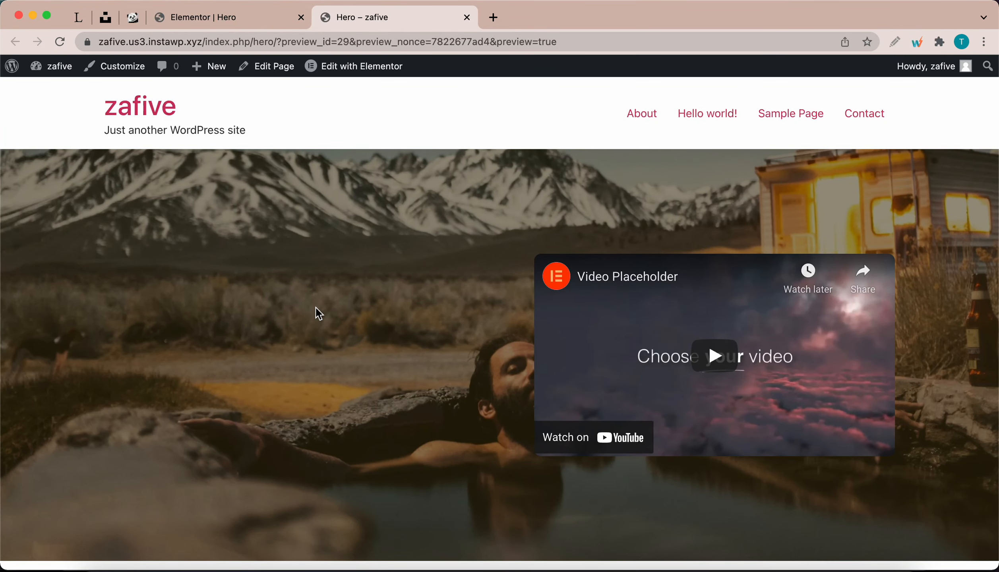
{"action": "left_click", "coordinate": [238, 17]}
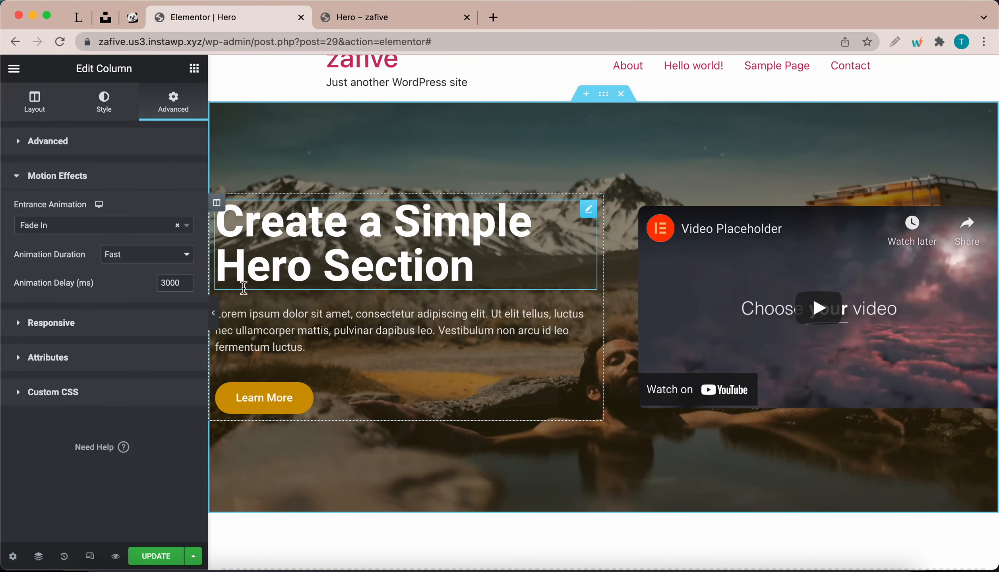
Step: Reset the column's animation duration to Normal and its delay to 0 ms, and clear its entrance animation
{"action": "left_click", "coordinate": [191, 255]}
{"action": "left_click", "coordinate": [171, 241]}
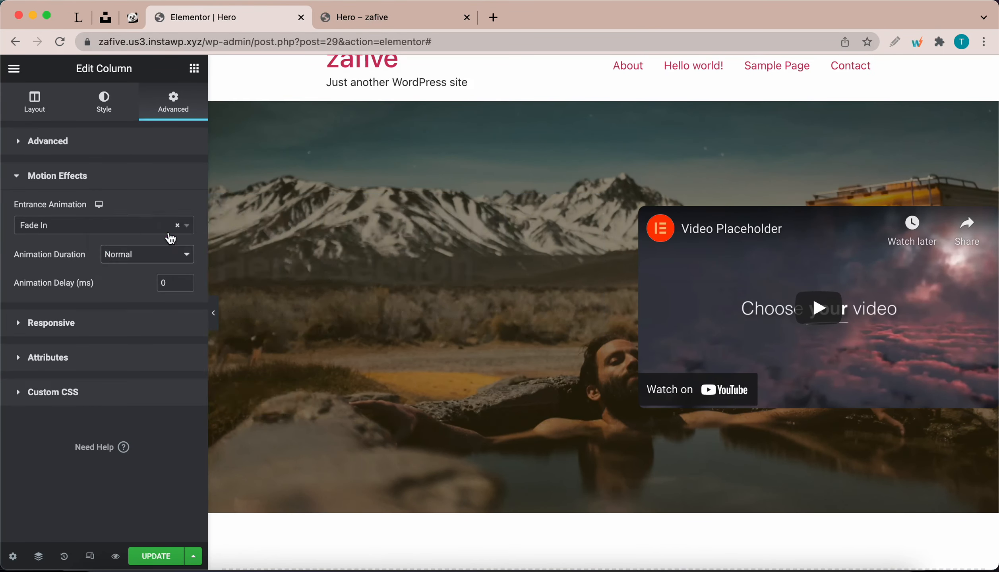
{"action": "left_click", "coordinate": [178, 226]}
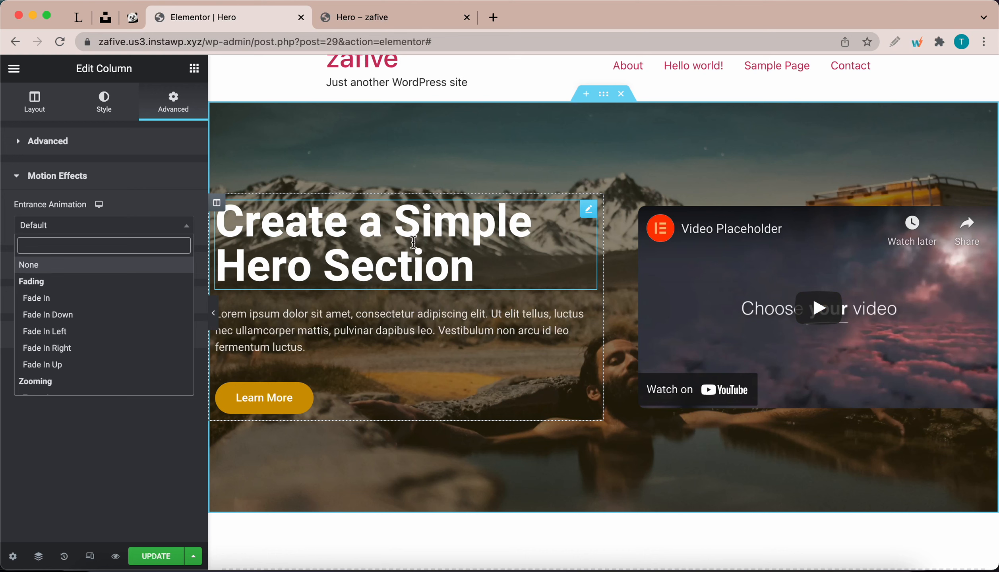
{"action": "left_click", "coordinate": [160, 499]}
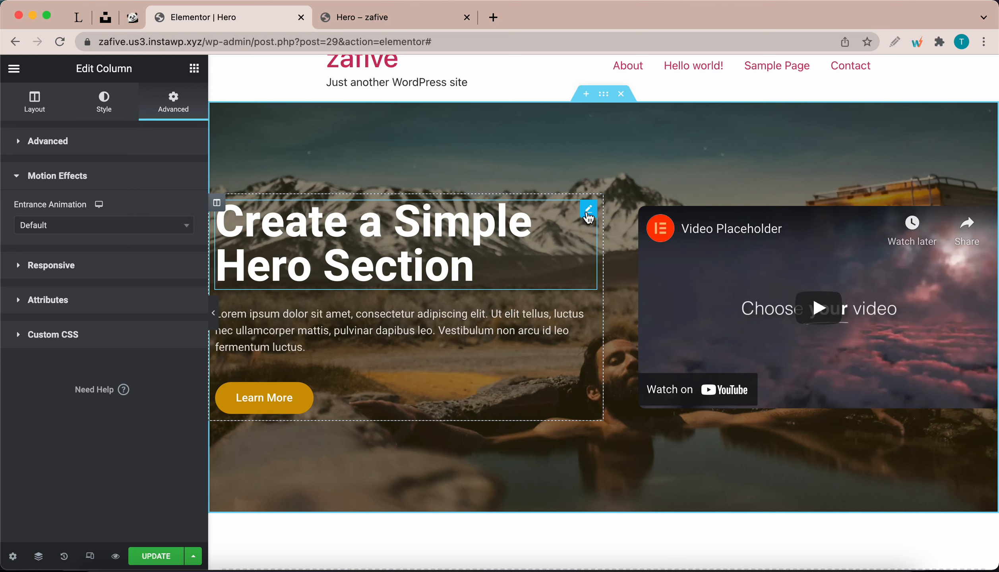
Step: Apply the Fade In entrance animation to the "Create a Simple Hero Section" heading
{"action": "left_click", "coordinate": [589, 217]}
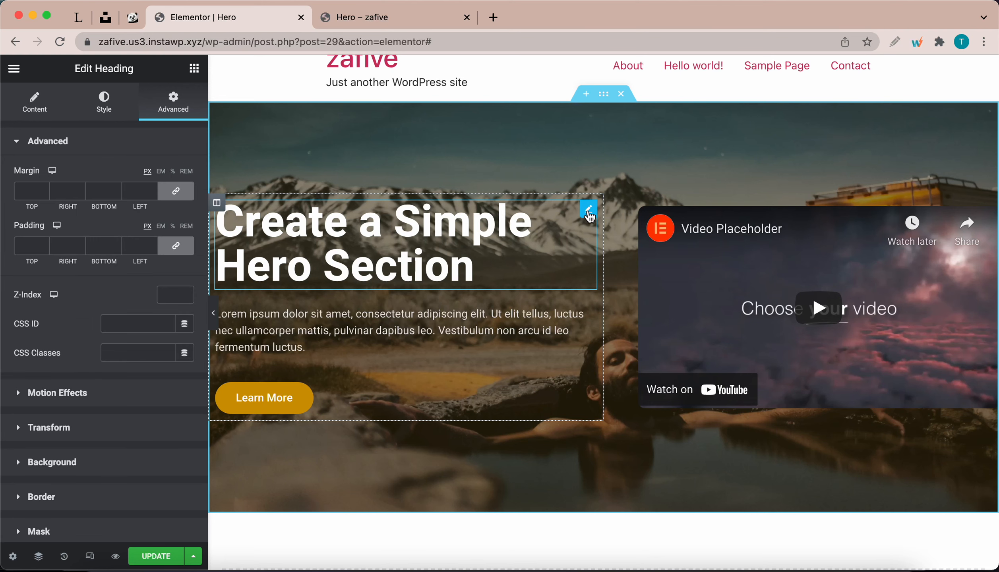
{"action": "left_click", "coordinate": [81, 396]}
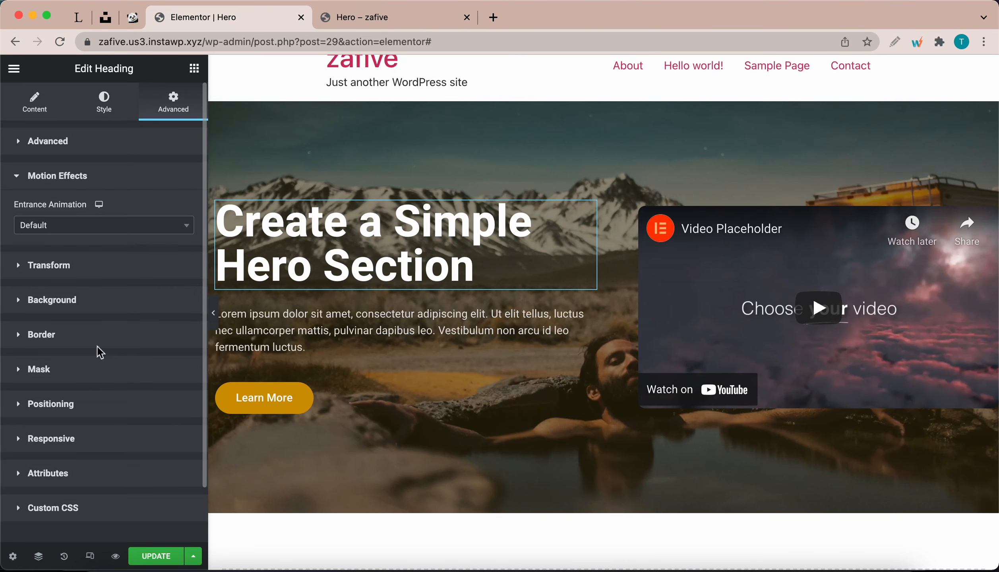
{"action": "left_click", "coordinate": [119, 230]}
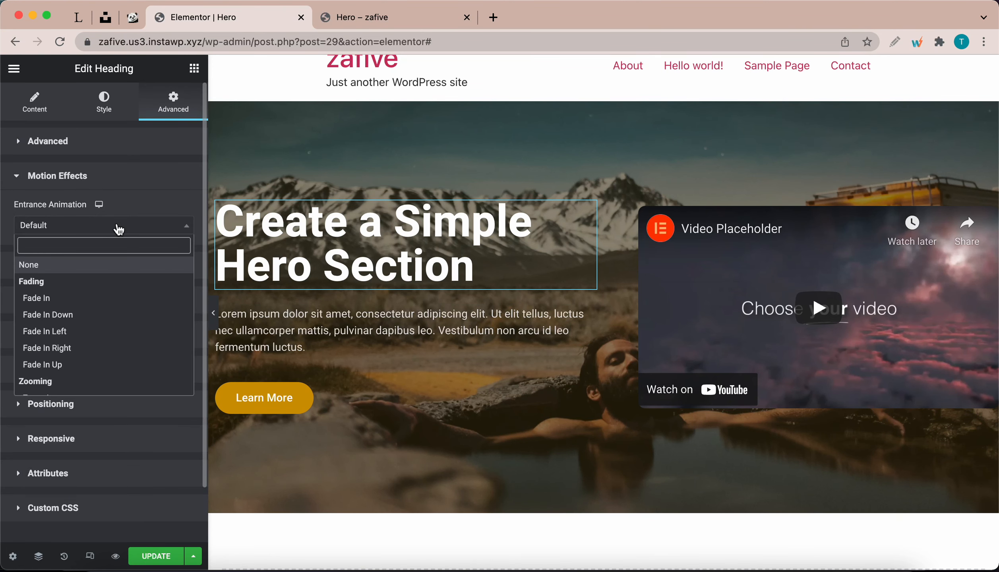
{"action": "scroll", "coordinate": [107, 279], "scroll_direction": "down", "scroll_amount": 2}
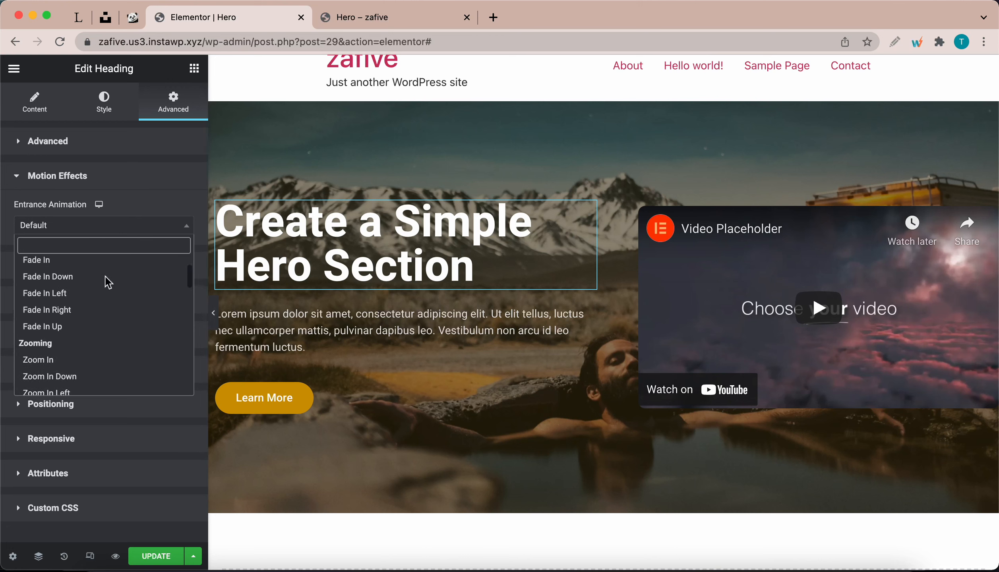
{"action": "scroll", "coordinate": [107, 281], "scroll_direction": "up", "scroll_amount": 2}
{"action": "scroll", "coordinate": [108, 281], "scroll_direction": "up", "scroll_amount": 1}
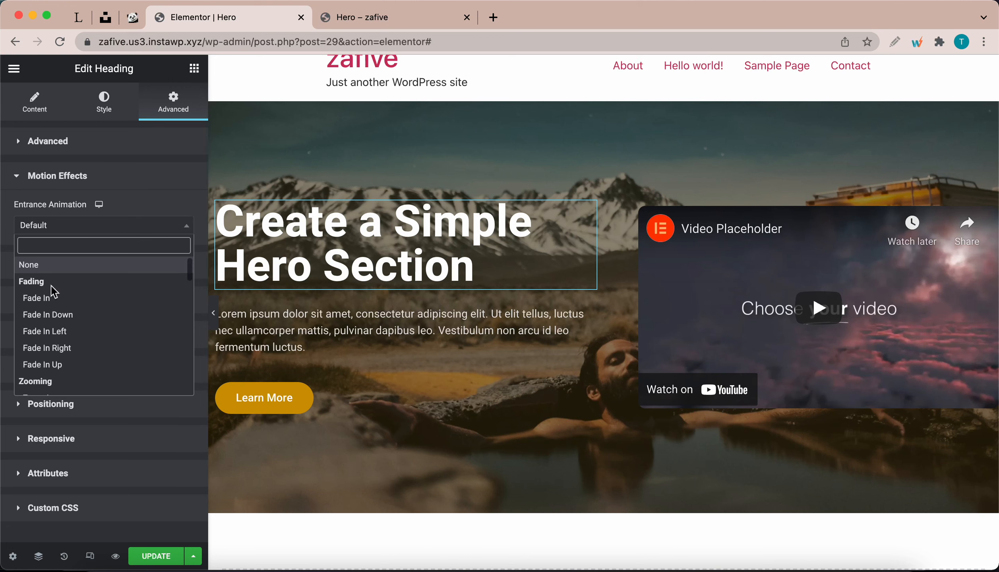
{"action": "left_click", "coordinate": [46, 304]}
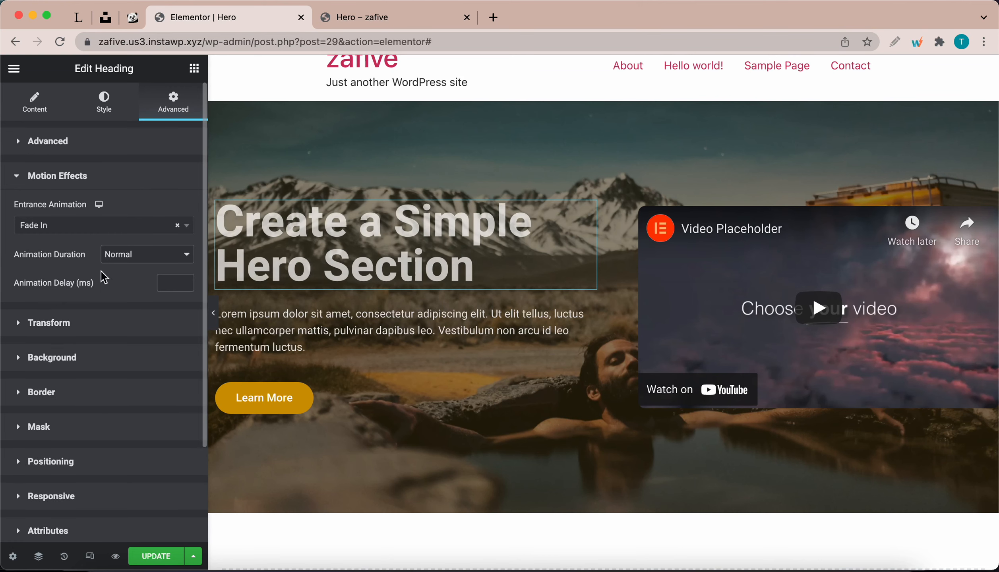
Step: Try the Zoom In and Bounce In entrance animations on the heading
{"action": "left_click", "coordinate": [126, 227]}
{"action": "scroll", "coordinate": [81, 318], "scroll_direction": "down", "scroll_amount": 3}
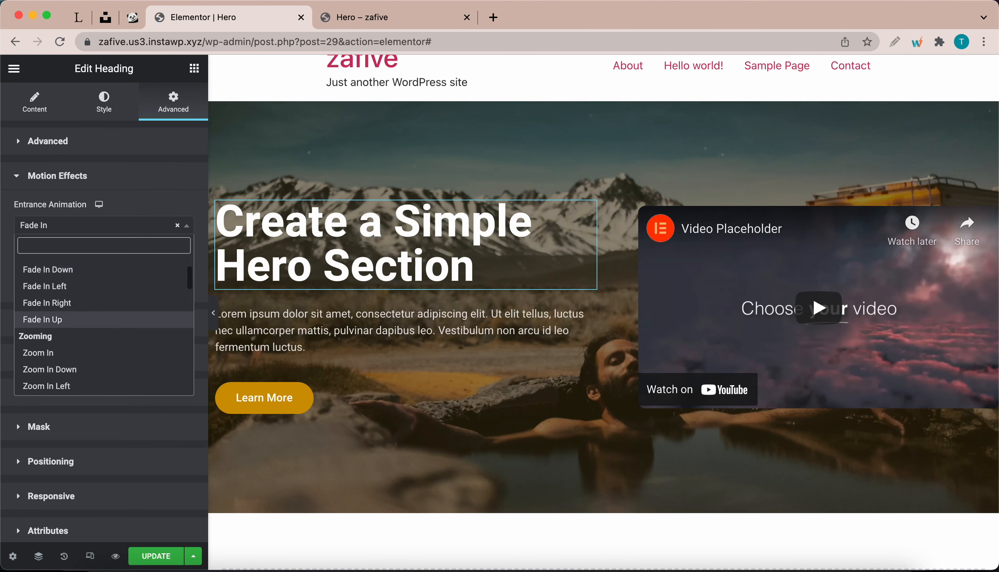
{"action": "left_click", "coordinate": [45, 352]}
{"action": "left_click", "coordinate": [90, 232]}
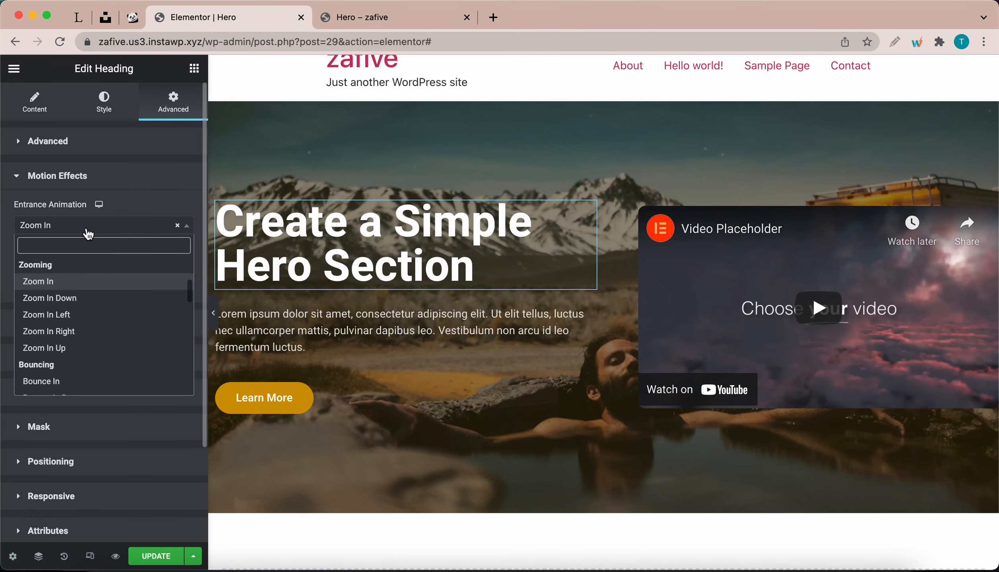
{"action": "scroll", "coordinate": [89, 312], "scroll_direction": "down", "scroll_amount": 3}
{"action": "left_click", "coordinate": [41, 305]}
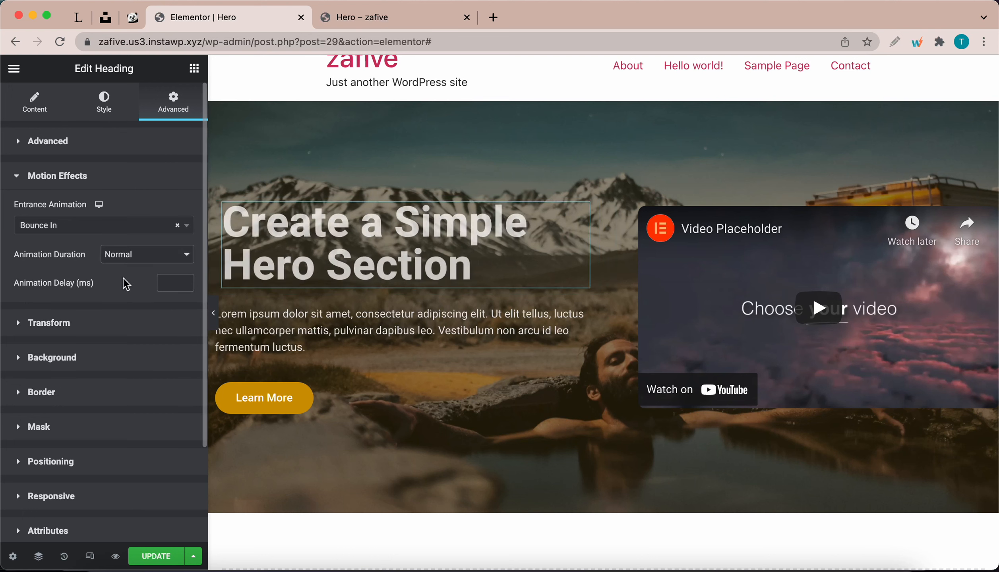
Step: Try the Slide In Down and Rotate In entrance animations on the heading
{"action": "left_click", "coordinate": [114, 232]}
{"action": "scroll", "coordinate": [80, 342], "scroll_direction": "down", "scroll_amount": 3}
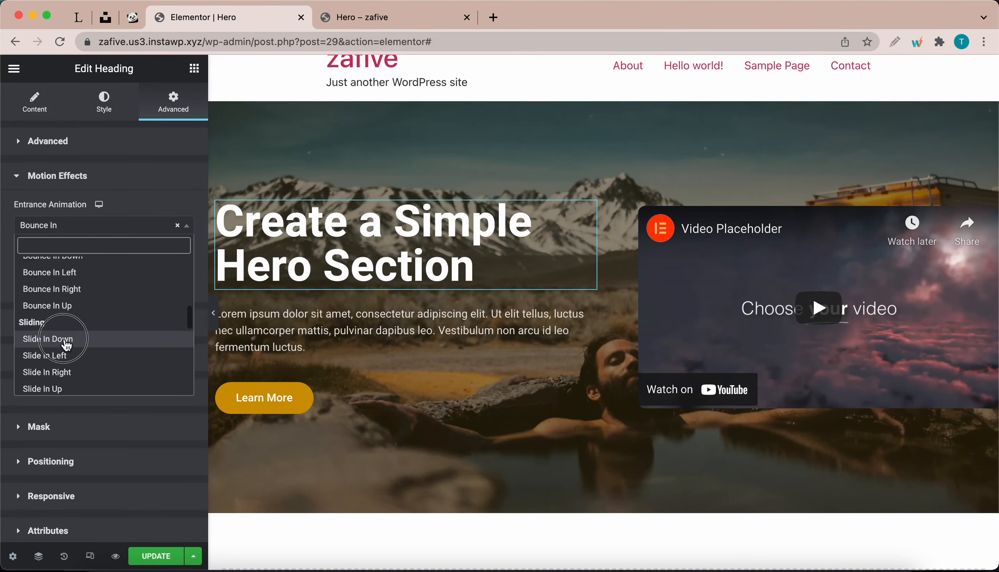
{"action": "left_click", "coordinate": [67, 341]}
{"action": "left_click", "coordinate": [91, 232]}
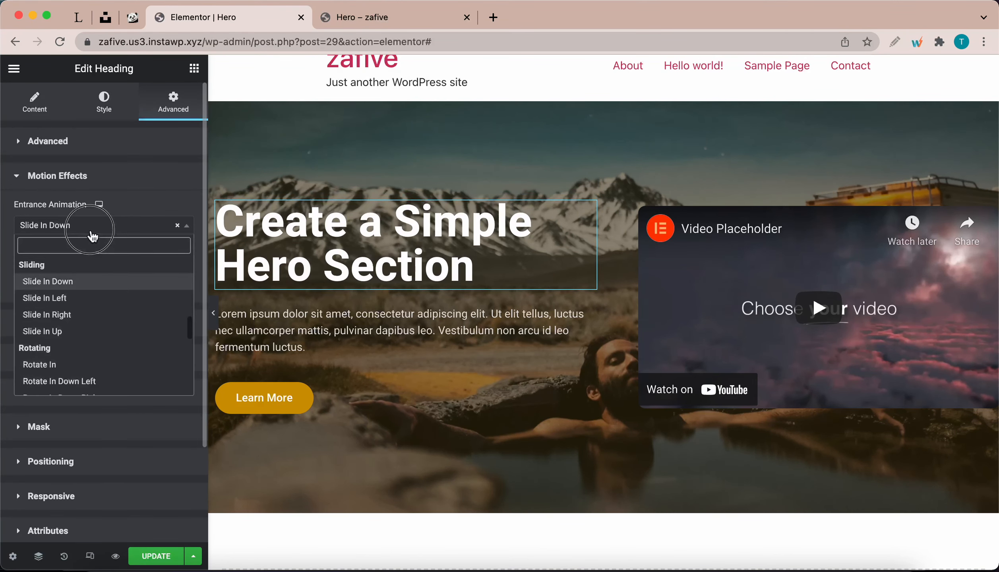
{"action": "scroll", "coordinate": [83, 327], "scroll_direction": "down", "scroll_amount": 2}
{"action": "left_click", "coordinate": [81, 317]}
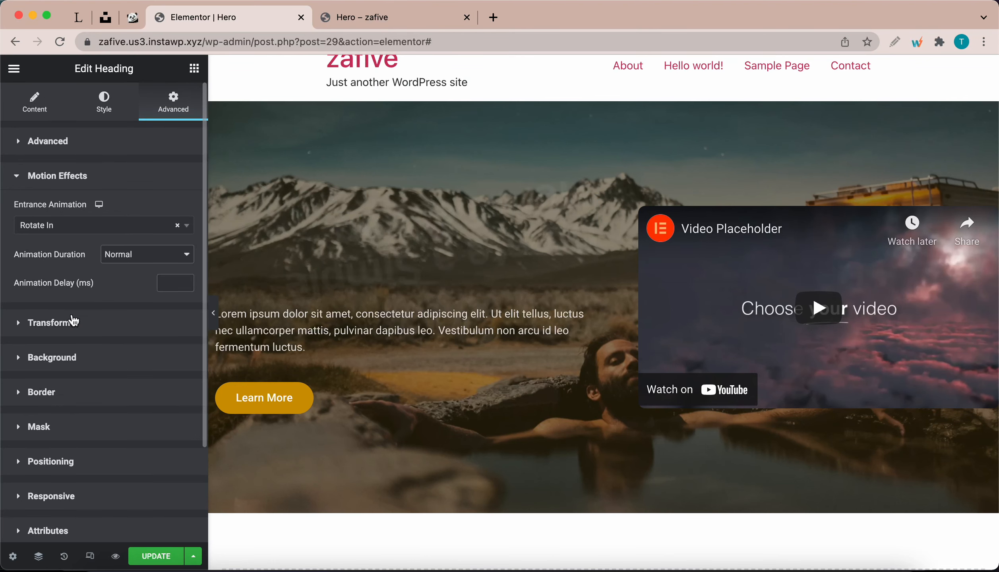
Step: Try the Rubber Band entrance animation from the Attention Seekers group on the heading
{"action": "left_click", "coordinate": [115, 231]}
{"action": "scroll", "coordinate": [74, 330], "scroll_direction": "down", "scroll_amount": 2}
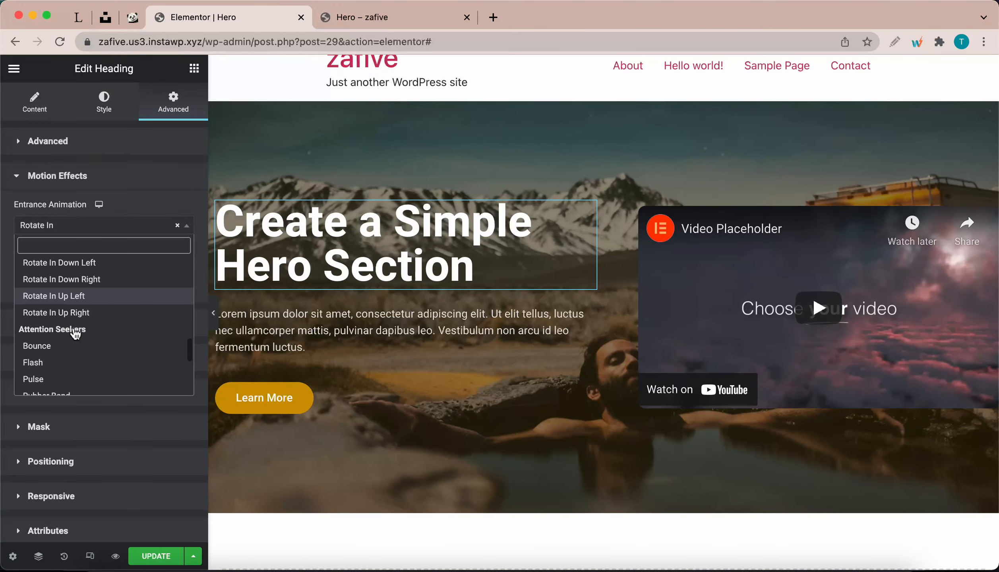
{"action": "scroll", "coordinate": [48, 344], "scroll_direction": "down", "scroll_amount": 2}
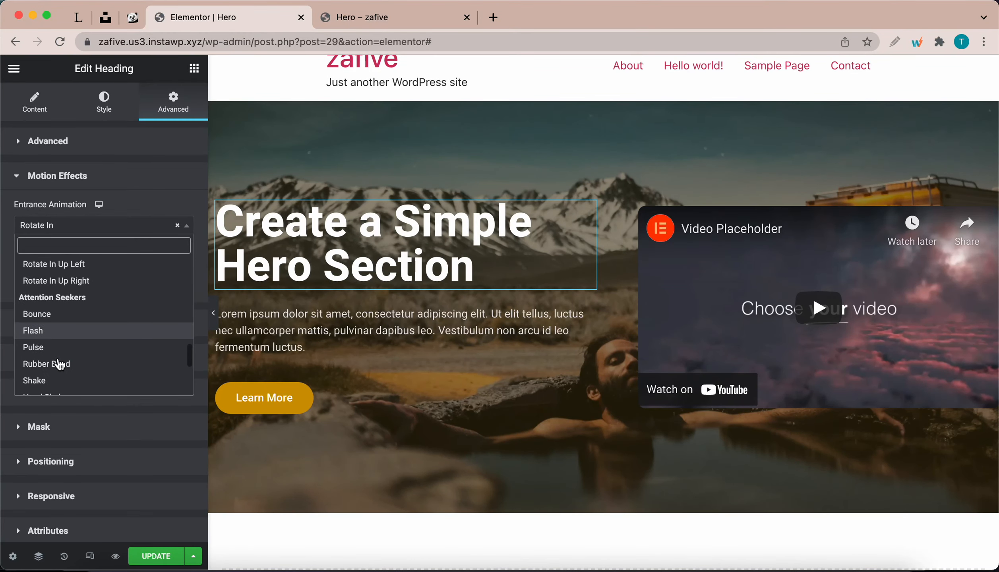
{"action": "left_click", "coordinate": [44, 336]}
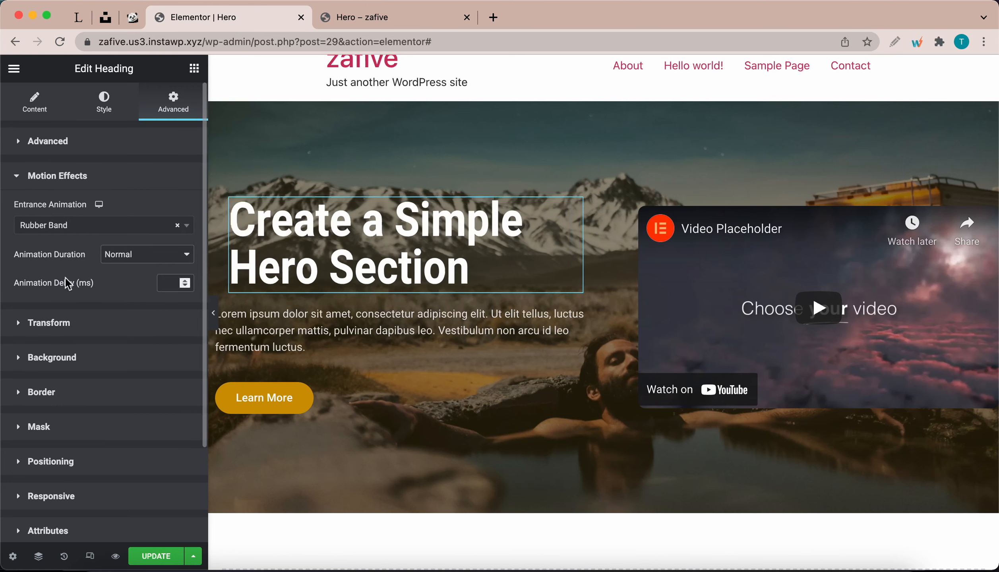
Step: Try the Light Speed In and Roll In entrance animations on the heading
{"action": "left_click", "coordinate": [68, 234]}
{"action": "scroll", "coordinate": [78, 334], "scroll_direction": "down", "scroll_amount": 2}
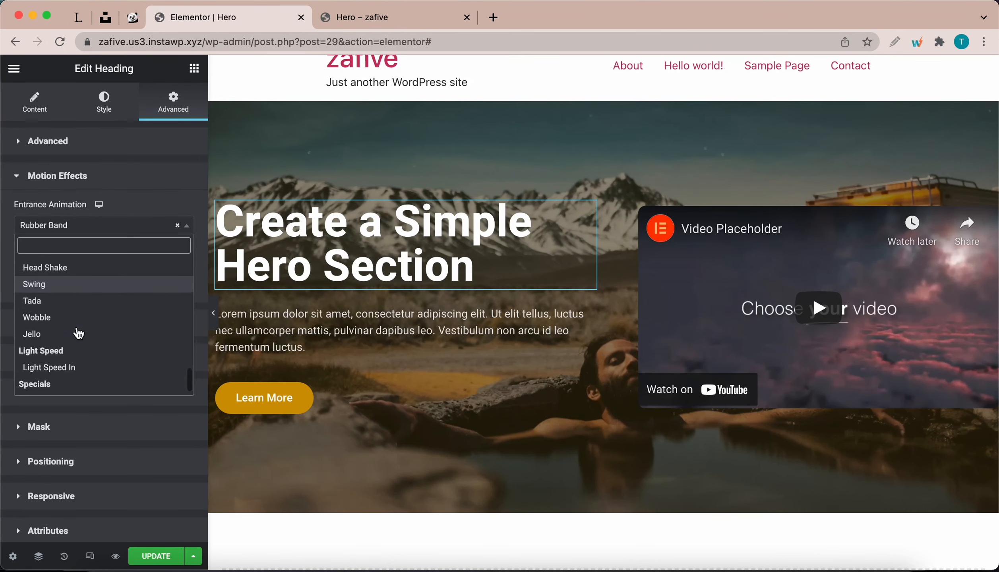
{"action": "left_click", "coordinate": [49, 353]}
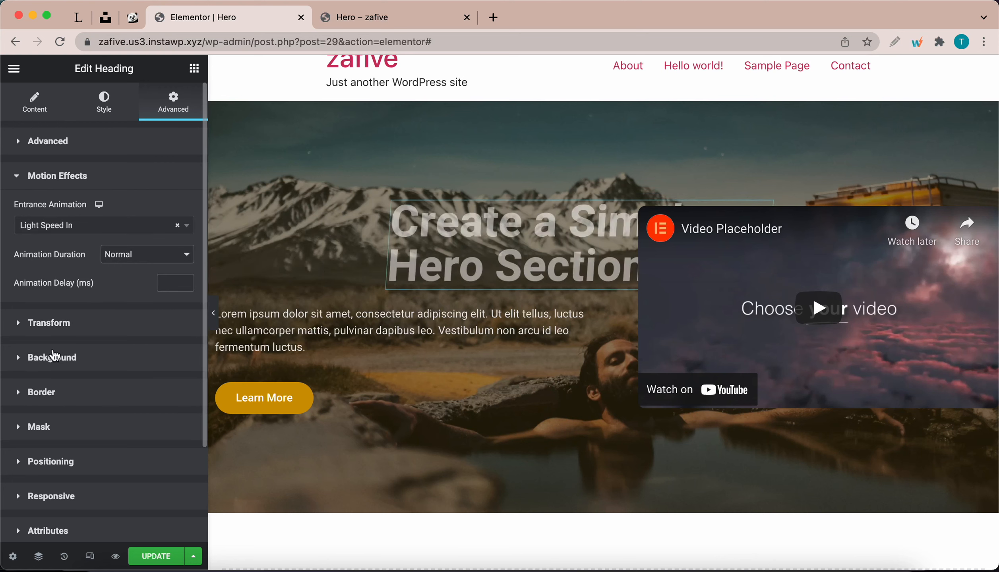
{"action": "left_click", "coordinate": [83, 235]}
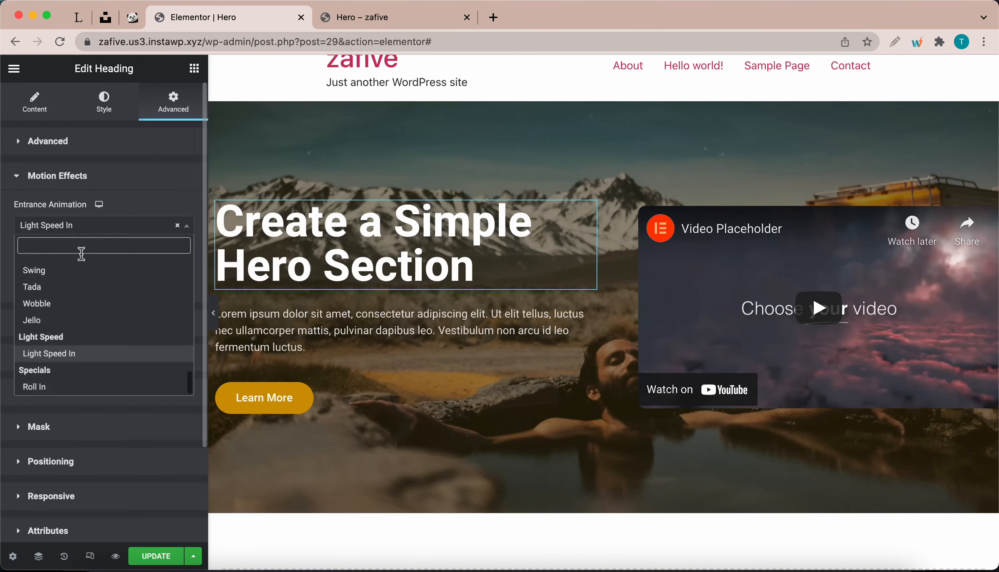
{"action": "left_click", "coordinate": [59, 386]}
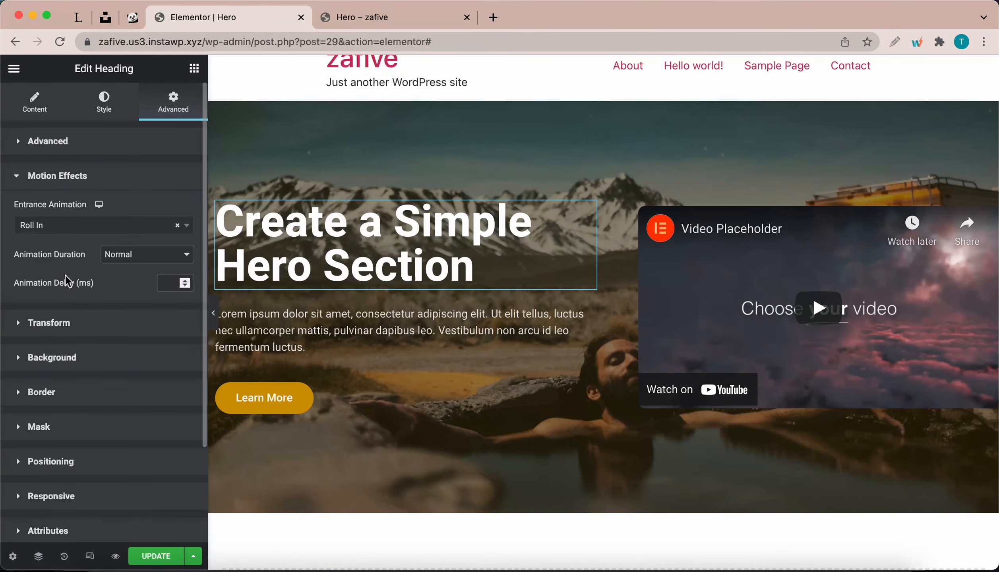
Step: Apply the Rotate In Down Left entrance animation to the "Create a Simple Hero Section" heading
{"action": "left_click", "coordinate": [75, 231]}
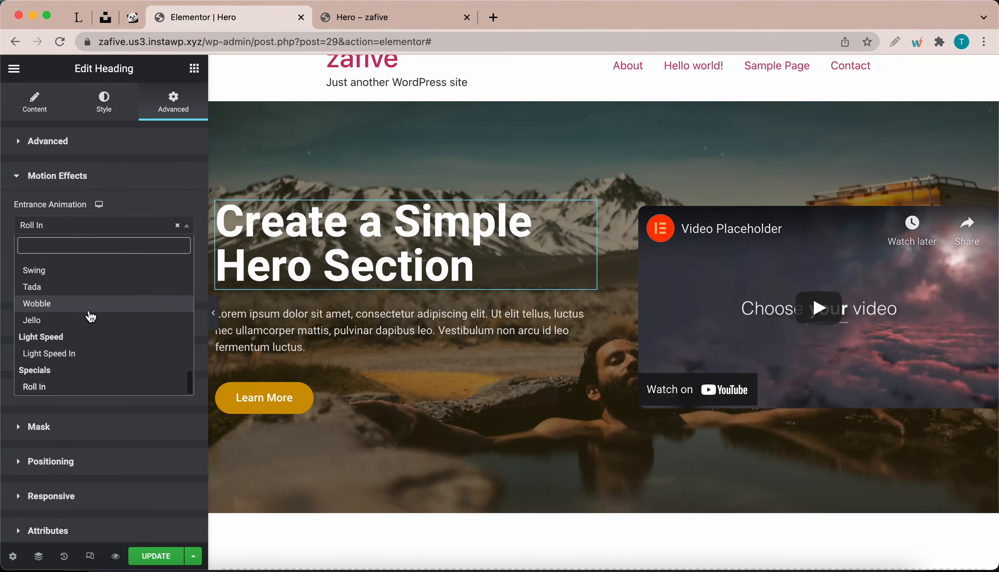
{"action": "scroll", "coordinate": [91, 316], "scroll_direction": "up", "scroll_amount": 10}
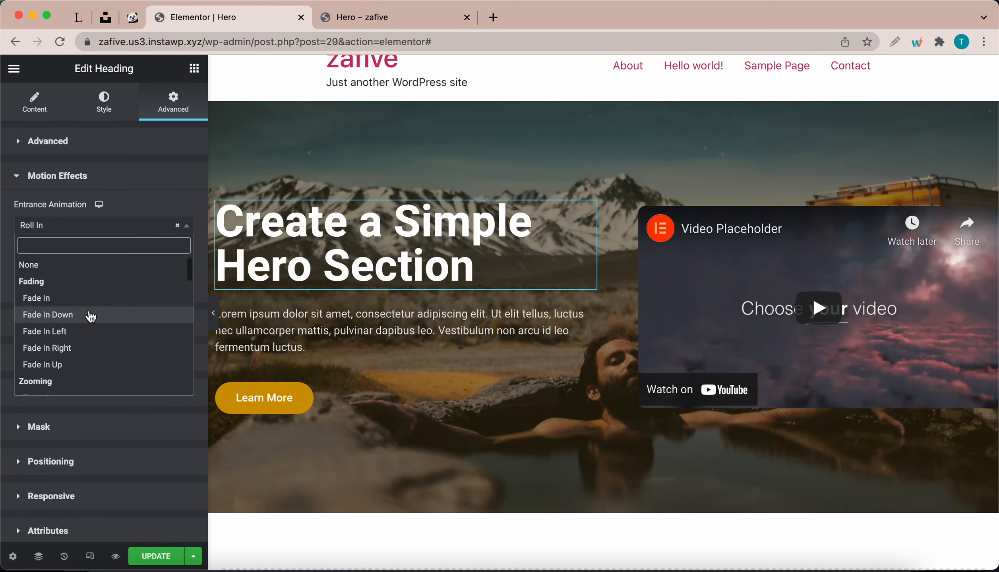
{"action": "scroll", "coordinate": [91, 317], "scroll_direction": "down", "scroll_amount": 10}
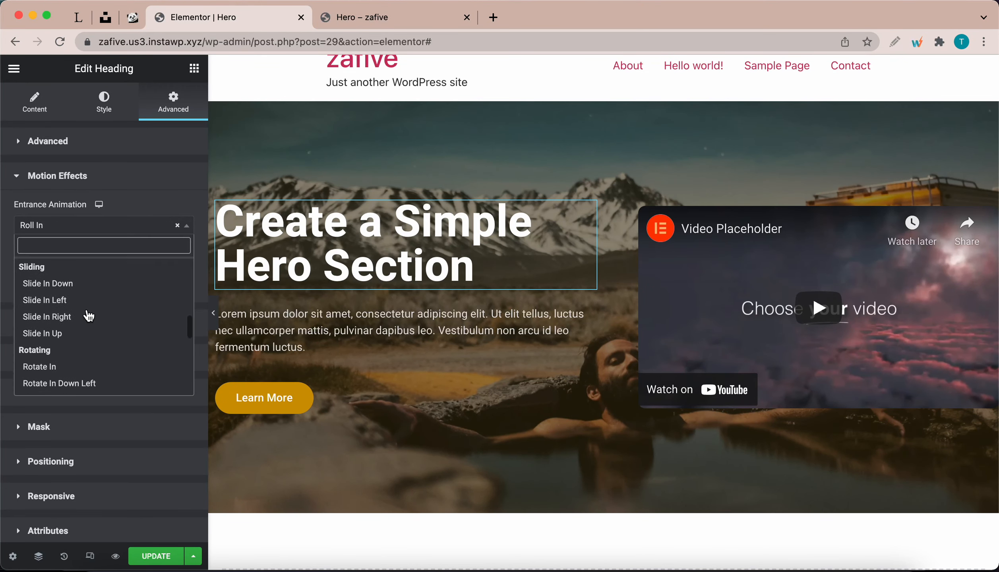
{"action": "scroll", "coordinate": [88, 317], "scroll_direction": "down", "scroll_amount": 2}
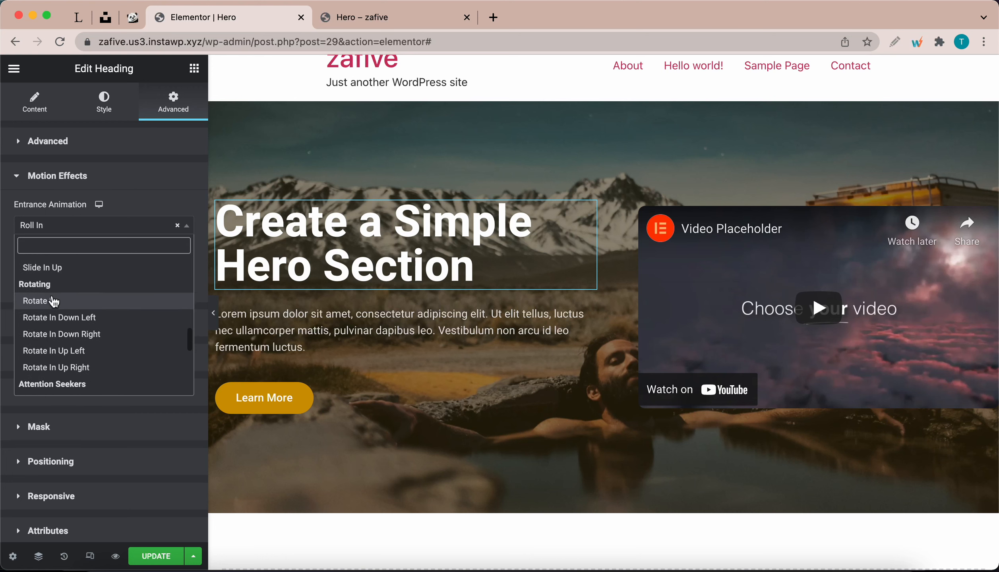
{"action": "left_click", "coordinate": [57, 318]}
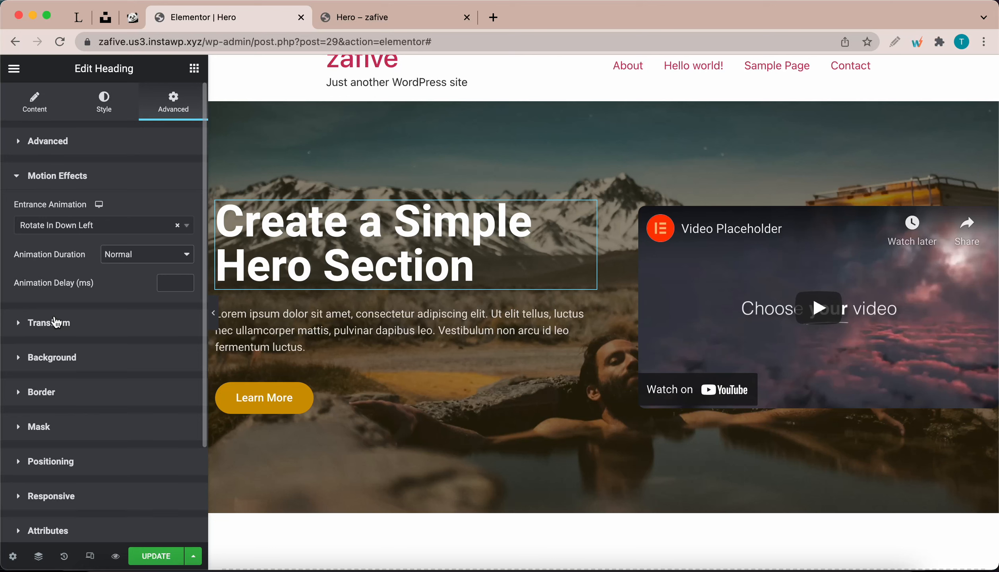
Step: Try the Slow and Fast animation durations on the heading and return the duration to Normal
{"action": "left_click", "coordinate": [128, 252]}
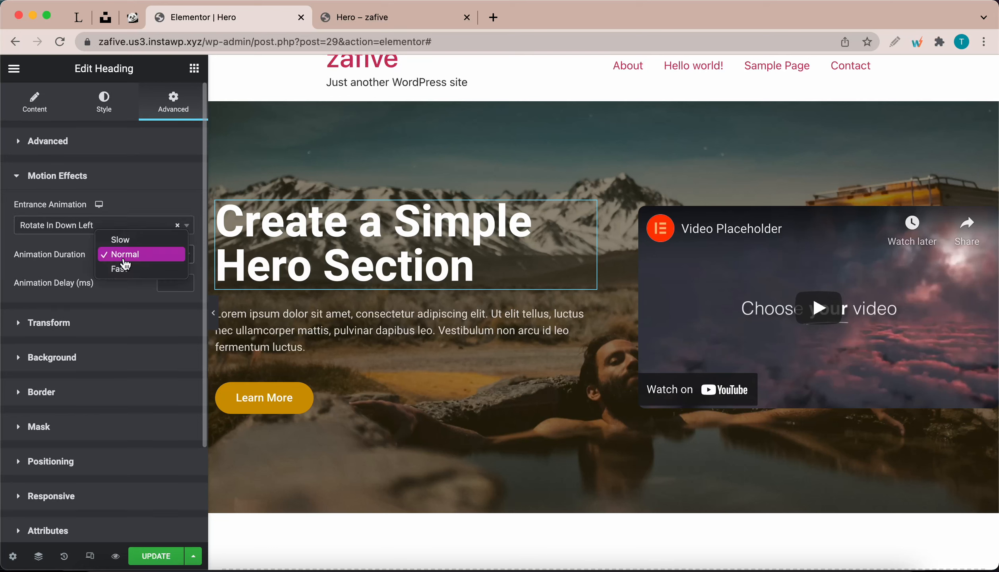
{"action": "left_click", "coordinate": [138, 239]}
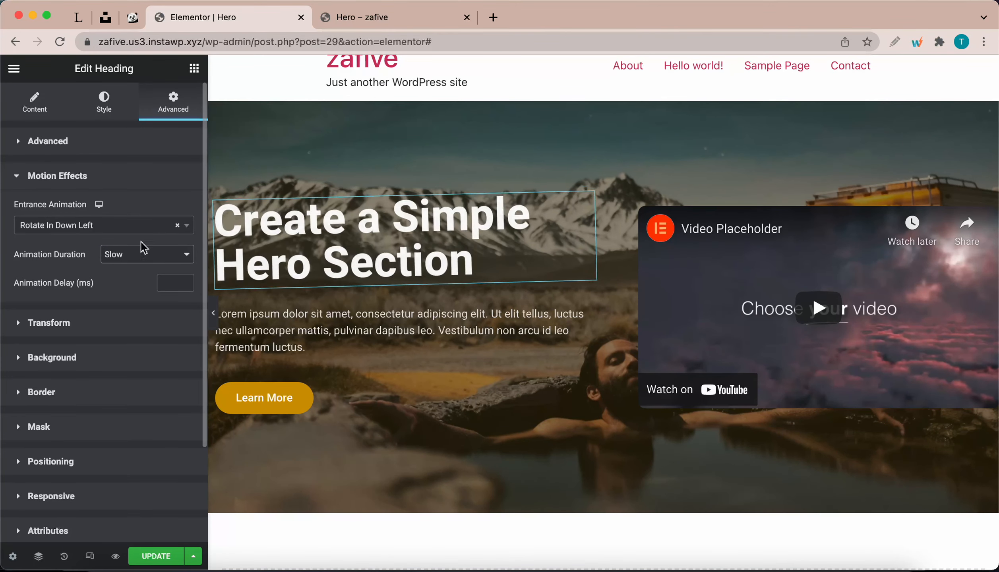
{"action": "left_click", "coordinate": [141, 254]}
{"action": "left_click", "coordinate": [131, 285]}
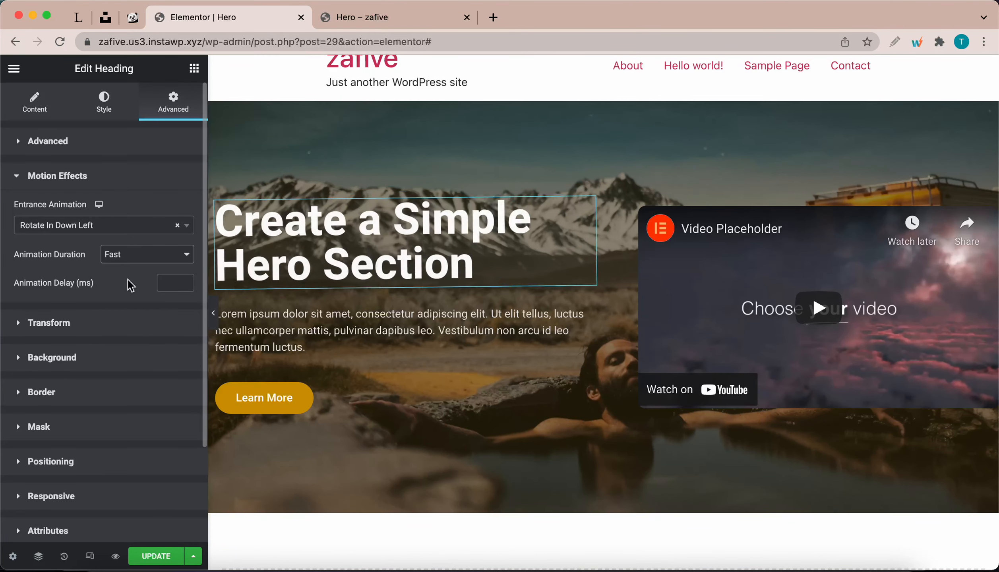
{"action": "left_click", "coordinate": [138, 258]}
{"action": "left_click", "coordinate": [129, 241]}
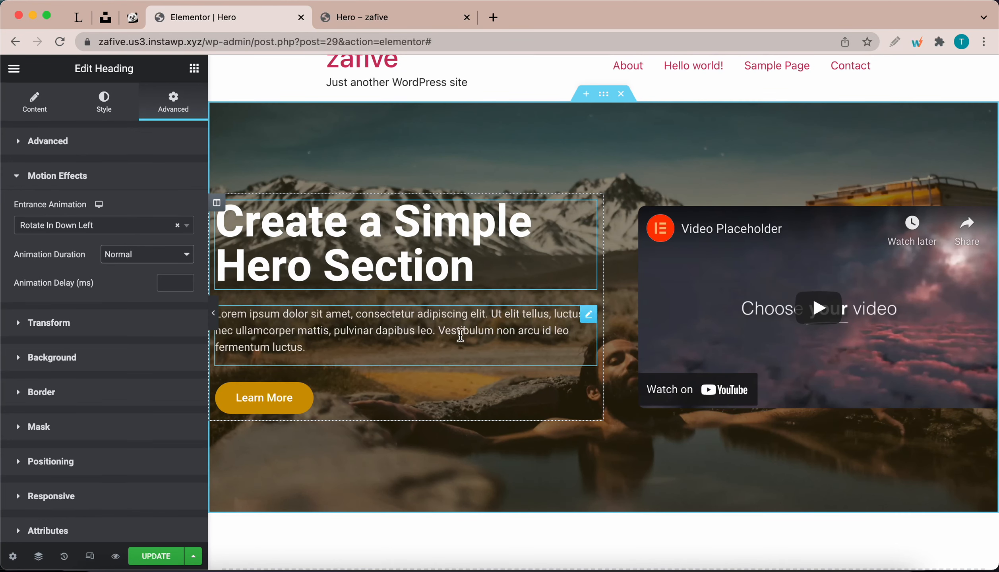
Step: Apply the Rotate In Up Left entrance animation to the Lorem ipsum text and preview the page before returning to the editor
{"action": "left_click", "coordinate": [594, 323]}
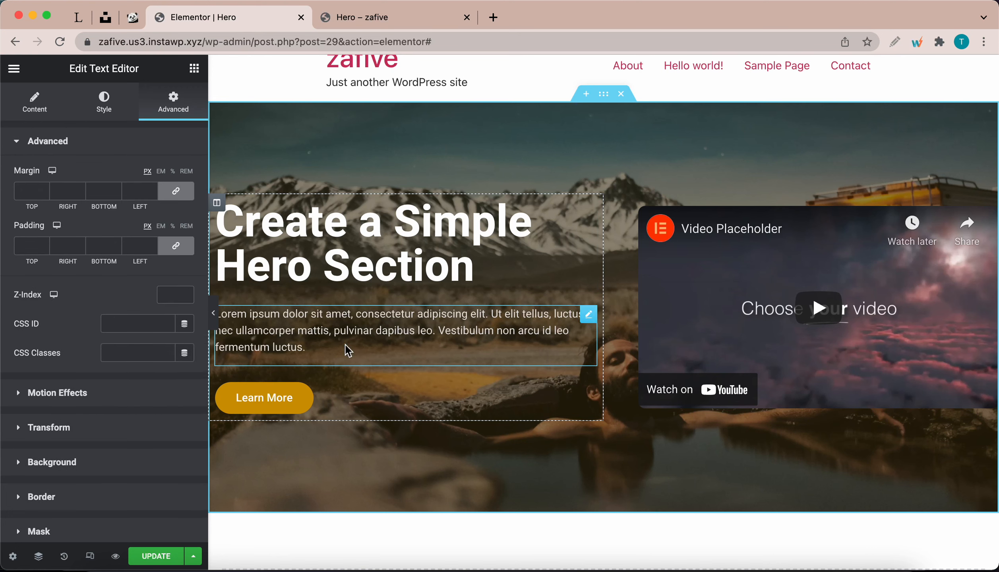
{"action": "left_click", "coordinate": [60, 392]}
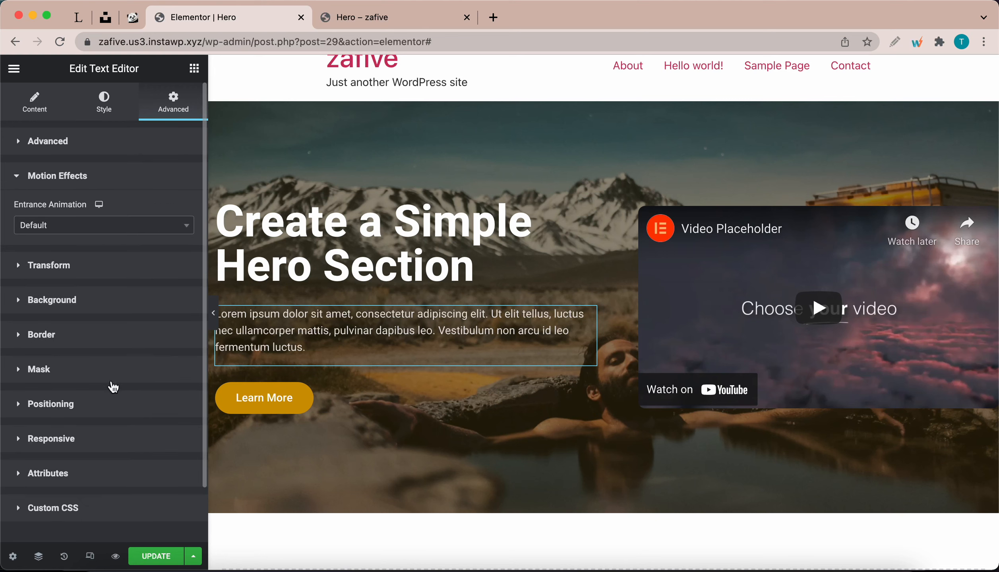
{"action": "left_click", "coordinate": [128, 230]}
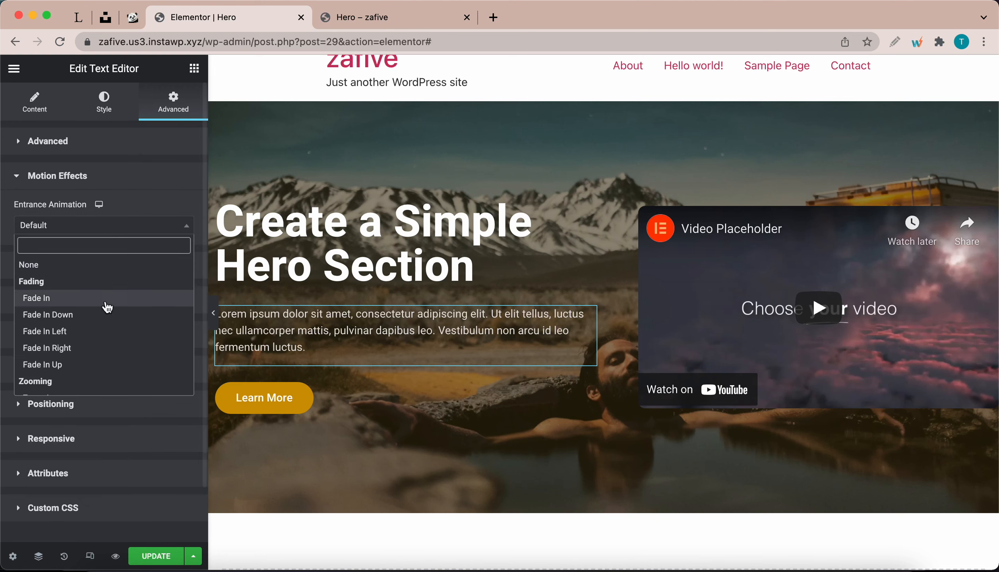
{"action": "scroll", "coordinate": [95, 333], "scroll_direction": "down", "scroll_amount": 2}
{"action": "scroll", "coordinate": [92, 350], "scroll_direction": "down", "scroll_amount": 6}
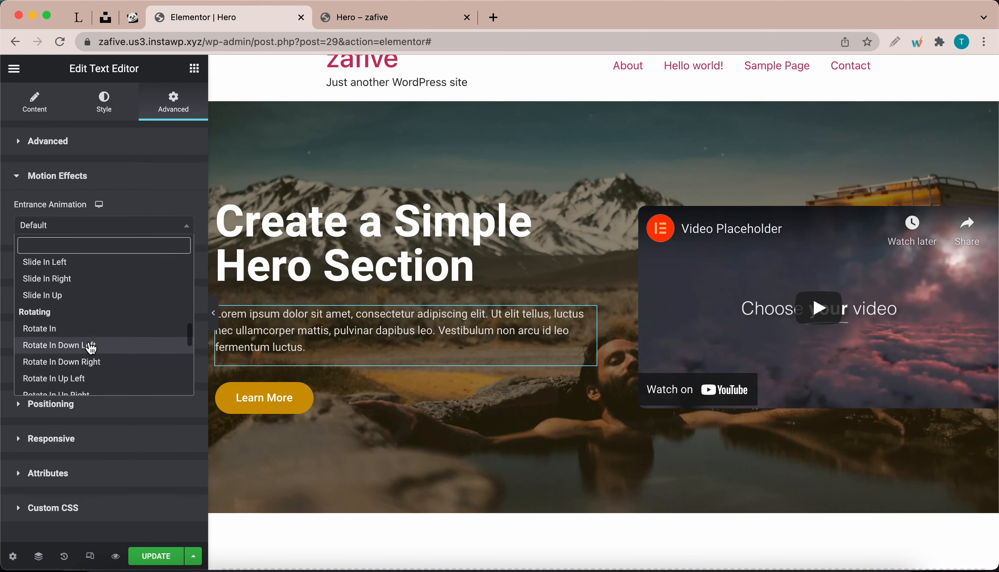
{"action": "scroll", "coordinate": [82, 339], "scroll_direction": "down", "scroll_amount": 1}
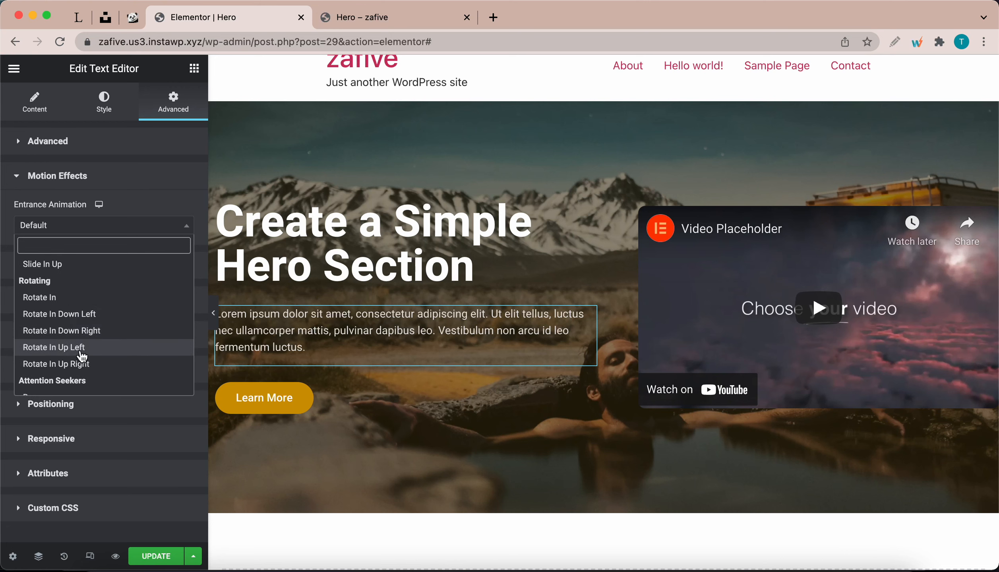
{"action": "left_click", "coordinate": [79, 350]}
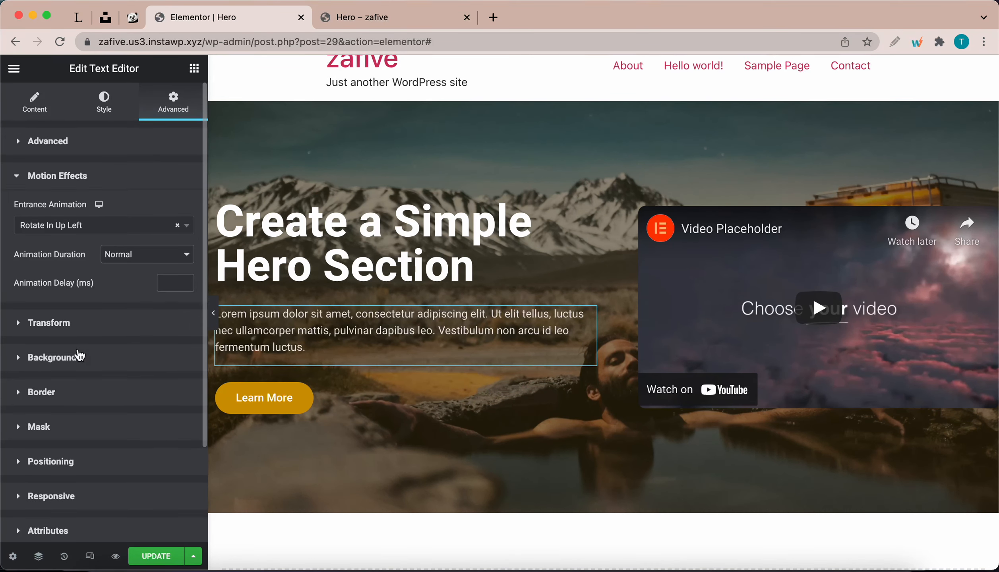
{"action": "left_click", "coordinate": [115, 556]}
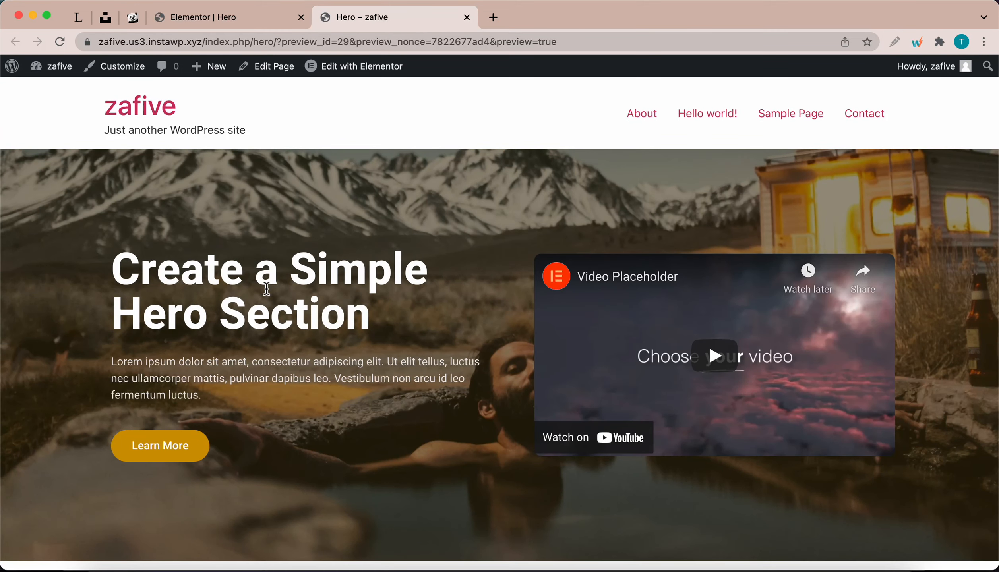
{"action": "left_click", "coordinate": [221, 22]}
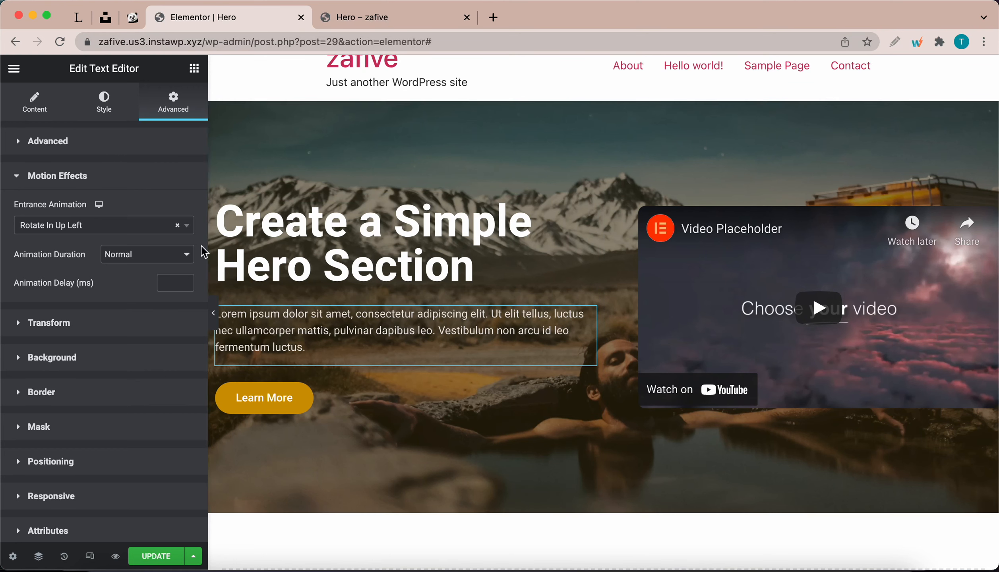
Step: Preview the page with the text's animation duration set to Slow, and reset the duration to Normal in the editor
{"action": "left_click", "coordinate": [184, 260]}
{"action": "left_click", "coordinate": [121, 240]}
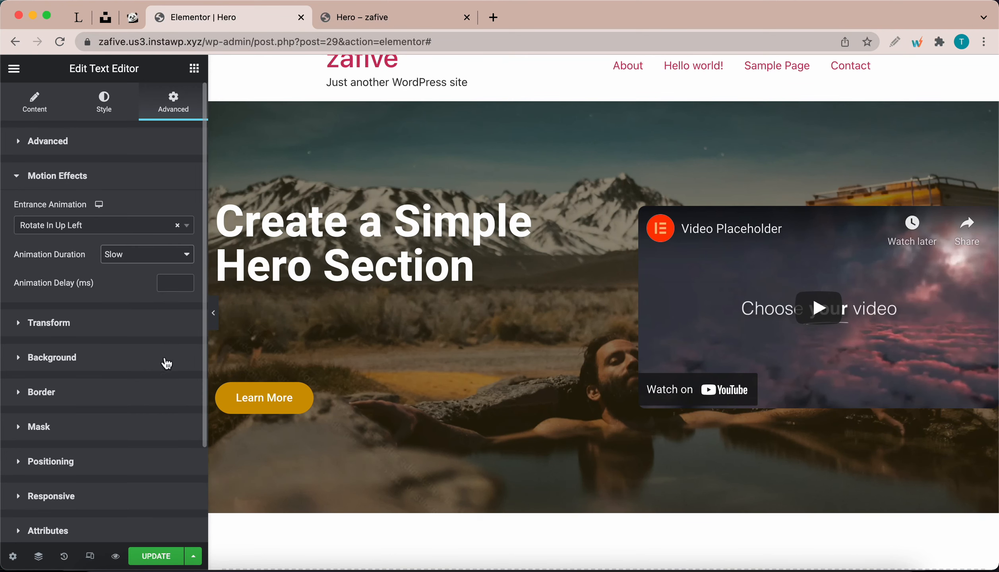
{"action": "left_click", "coordinate": [114, 561]}
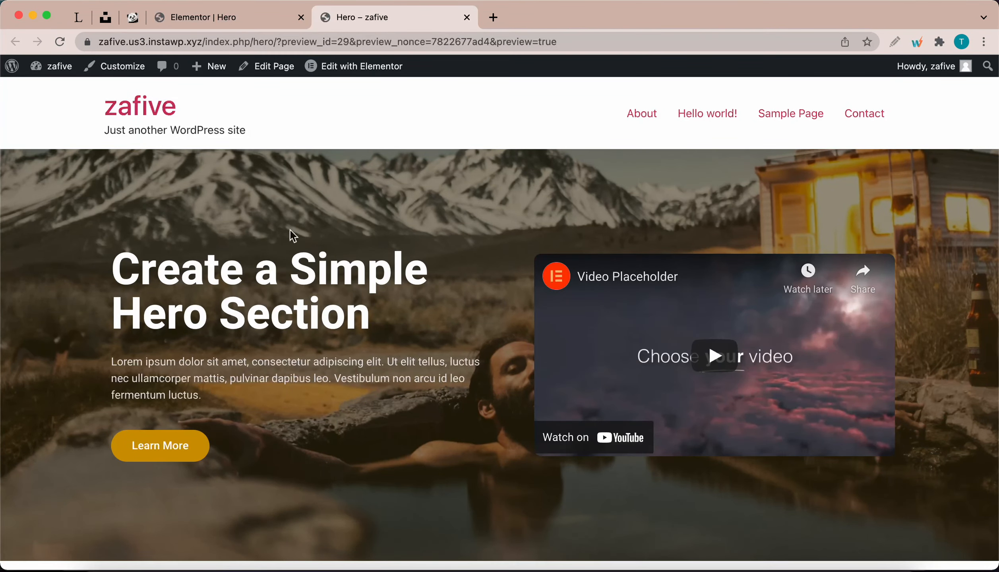
{"action": "left_click", "coordinate": [219, 21]}
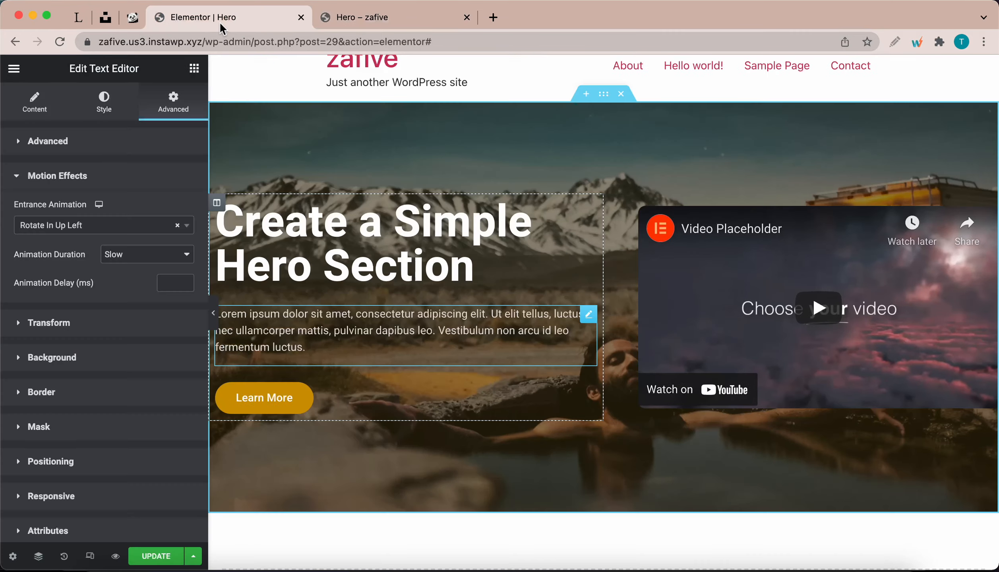
{"action": "left_click", "coordinate": [152, 255]}
{"action": "left_click", "coordinate": [147, 271]}
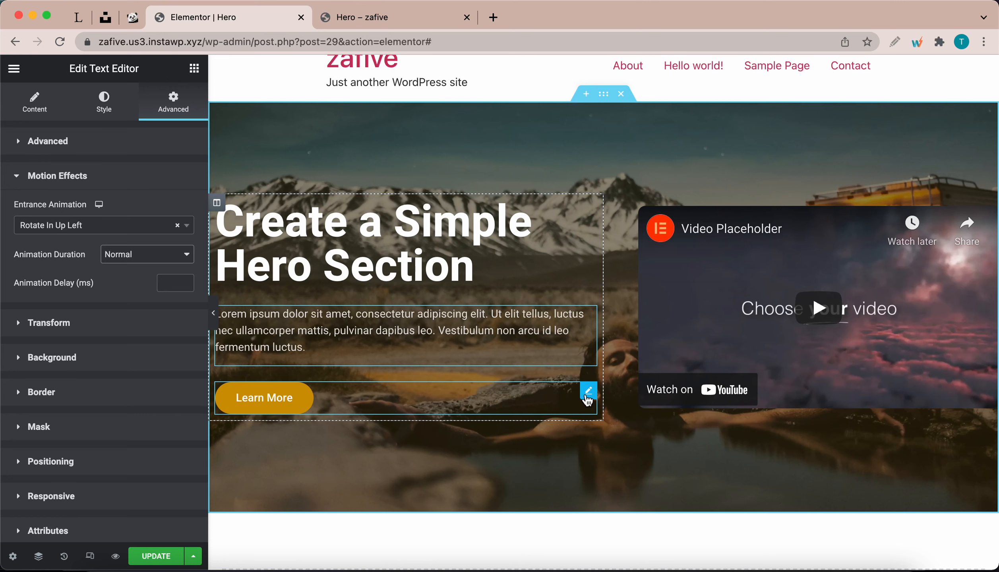
Step: Apply the Fade In Up entrance animation to the "Learn More" button
{"action": "left_click", "coordinate": [588, 394]}
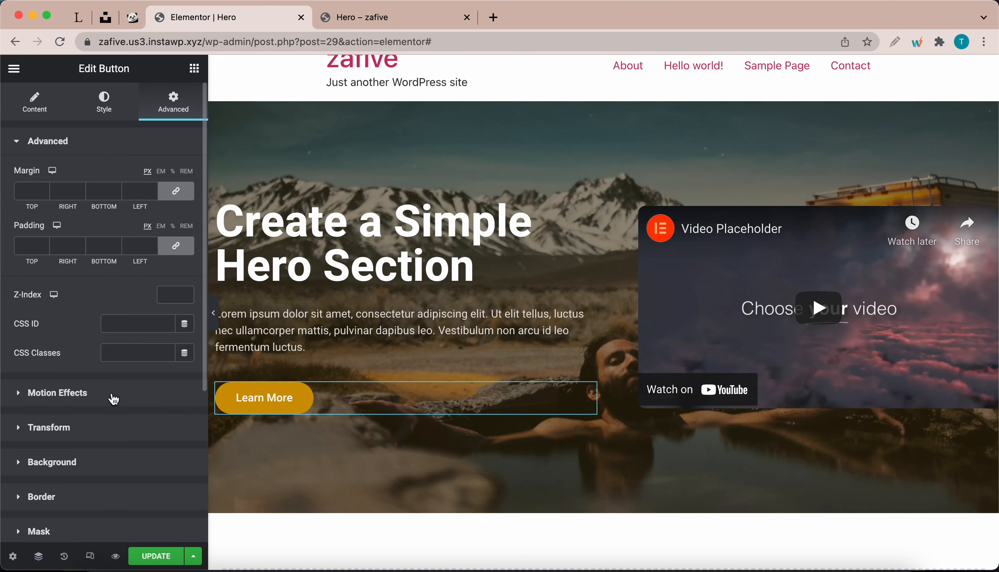
{"action": "left_click", "coordinate": [70, 394]}
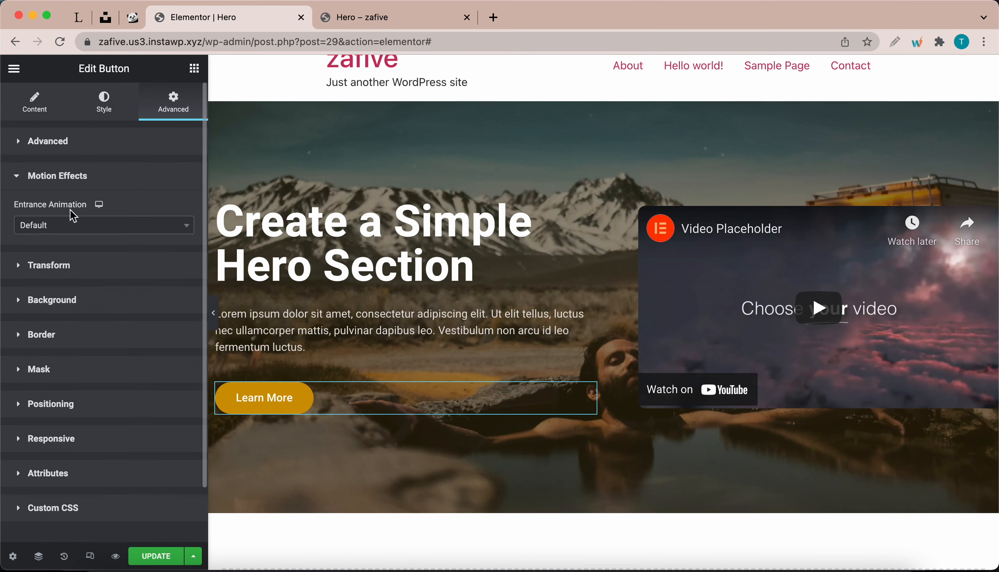
{"action": "left_click", "coordinate": [97, 231]}
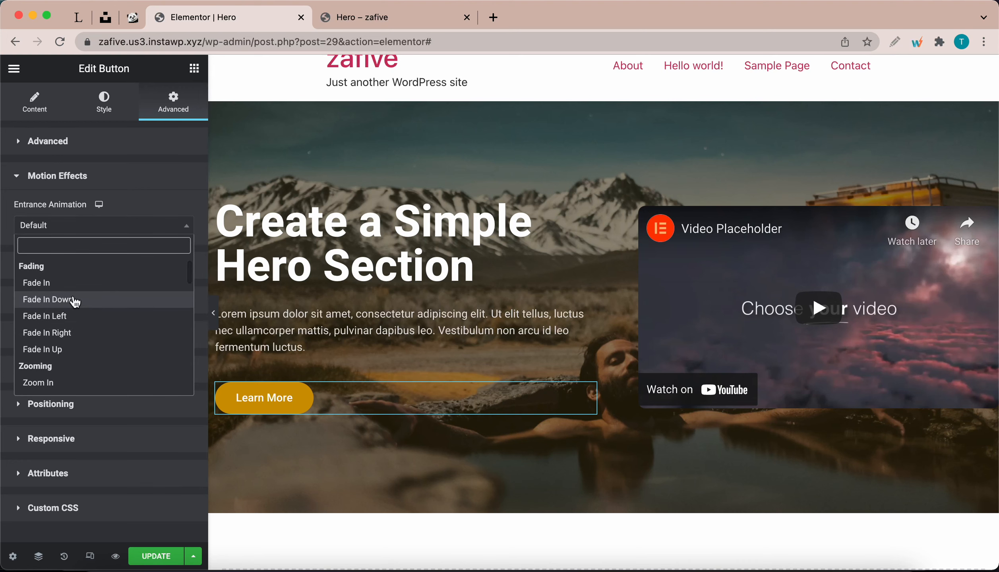
{"action": "left_click", "coordinate": [58, 349]}
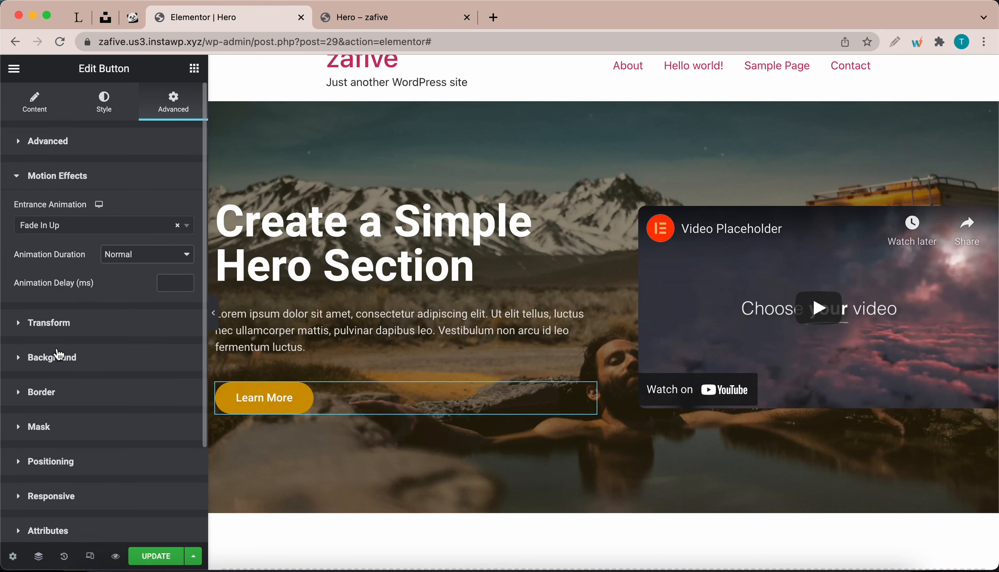
Step: Try the Fade In and Zoom In entrance animations on the "Learn More" button
{"action": "left_click", "coordinate": [102, 233]}
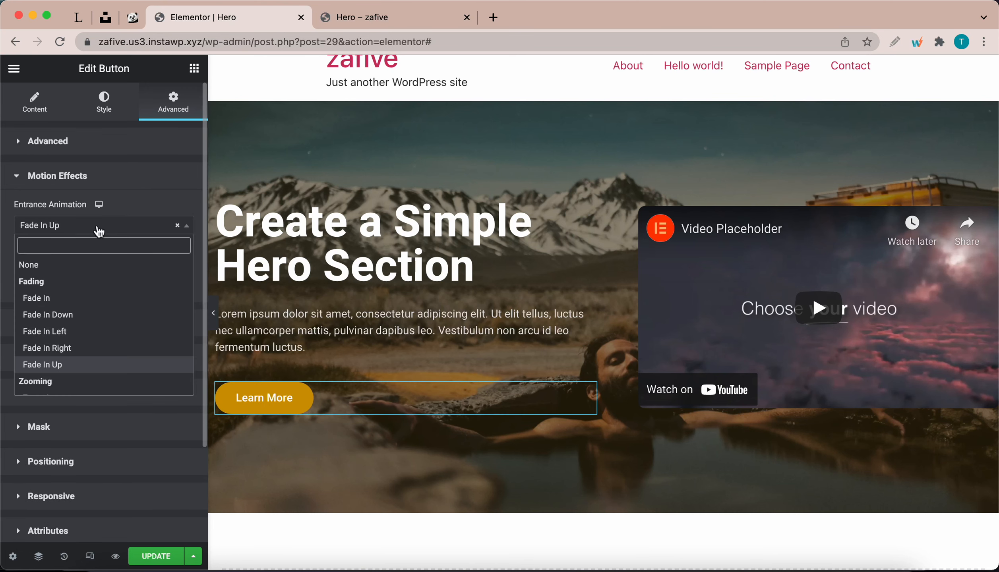
{"action": "left_click", "coordinate": [55, 303]}
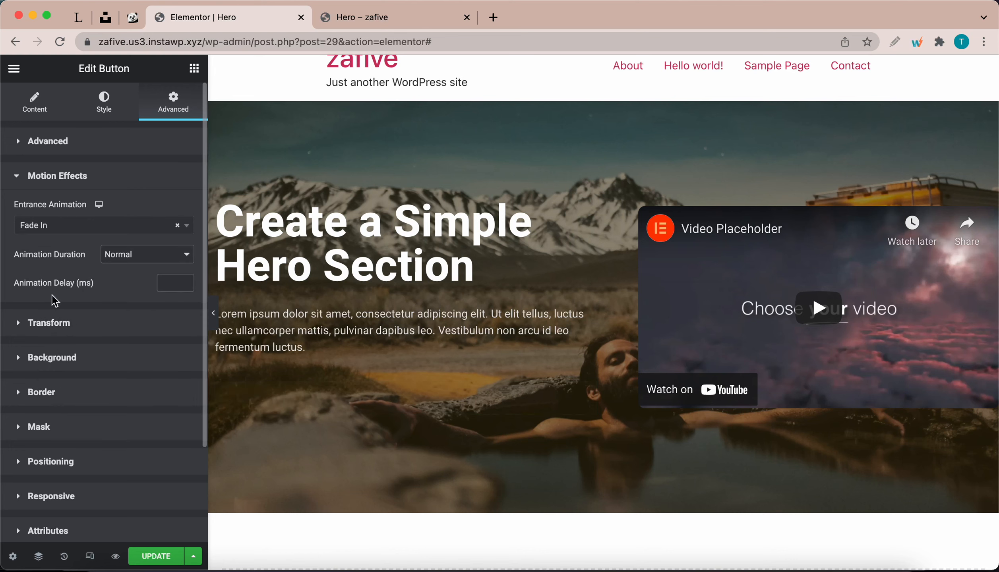
{"action": "left_click", "coordinate": [74, 231]}
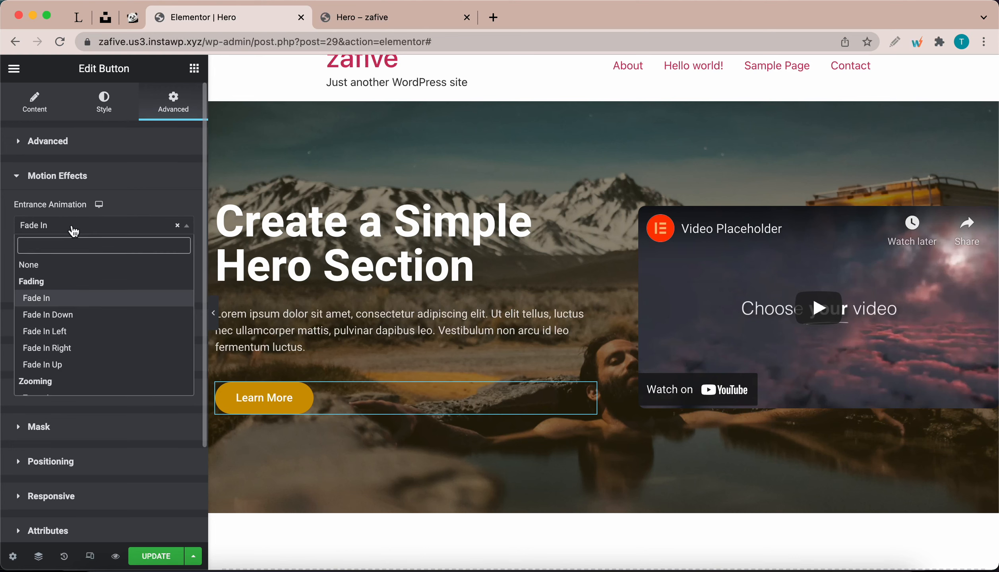
{"action": "scroll", "coordinate": [84, 323], "scroll_direction": "down", "scroll_amount": 3}
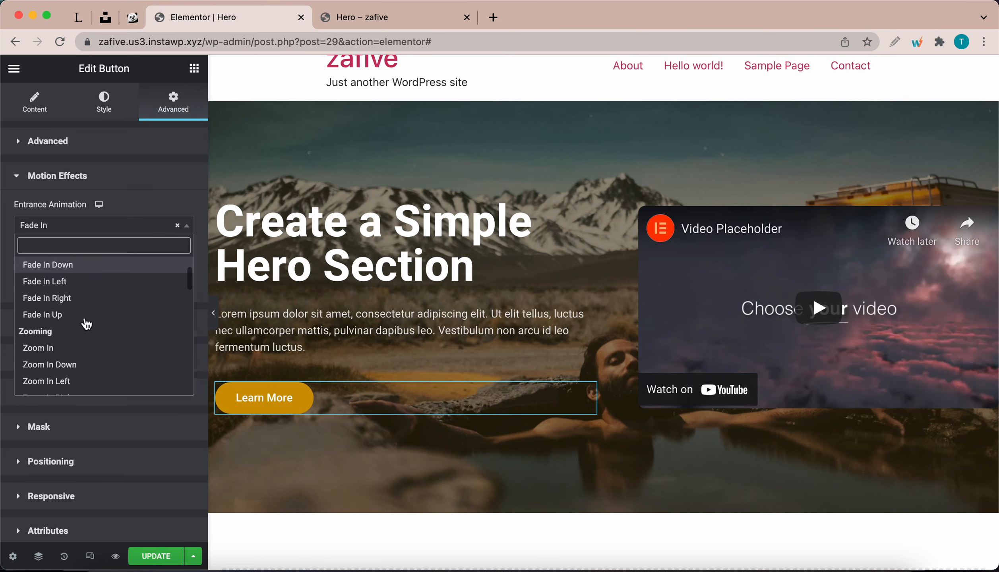
{"action": "left_click", "coordinate": [44, 349]}
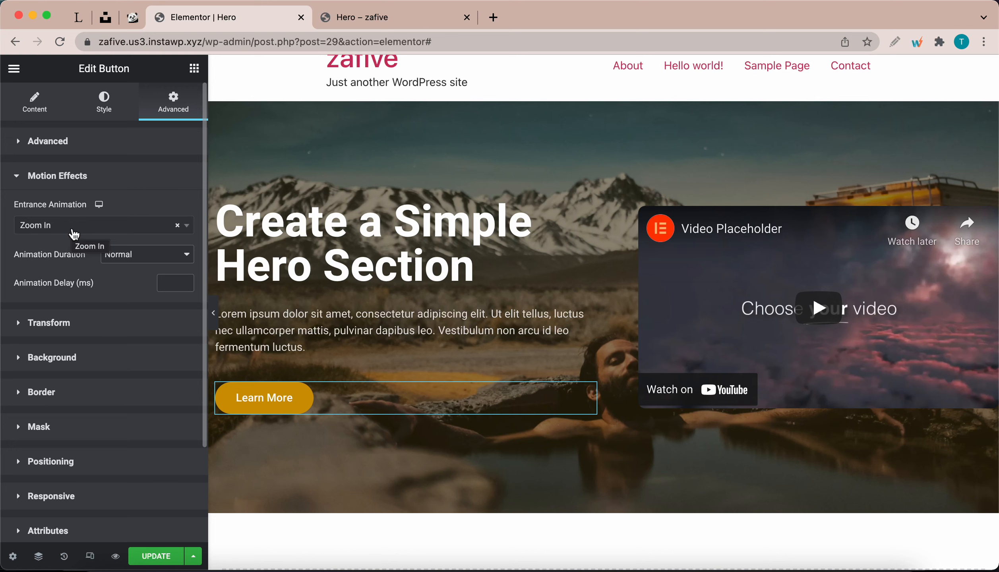
Step: Set the button's animation duration to Slow and its entrance animation back to Fade In Up
{"action": "left_click", "coordinate": [115, 259]}
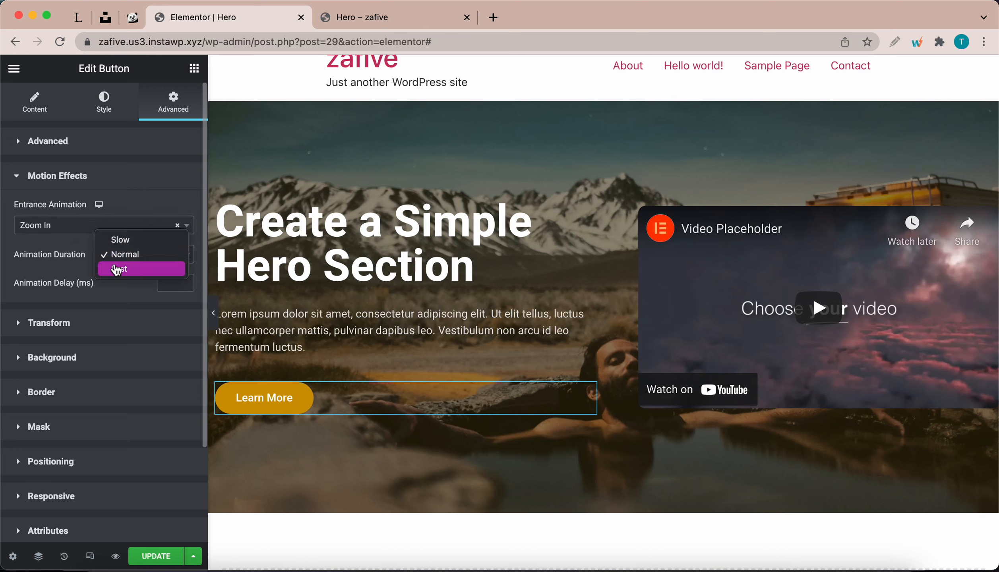
{"action": "left_click", "coordinate": [117, 243]}
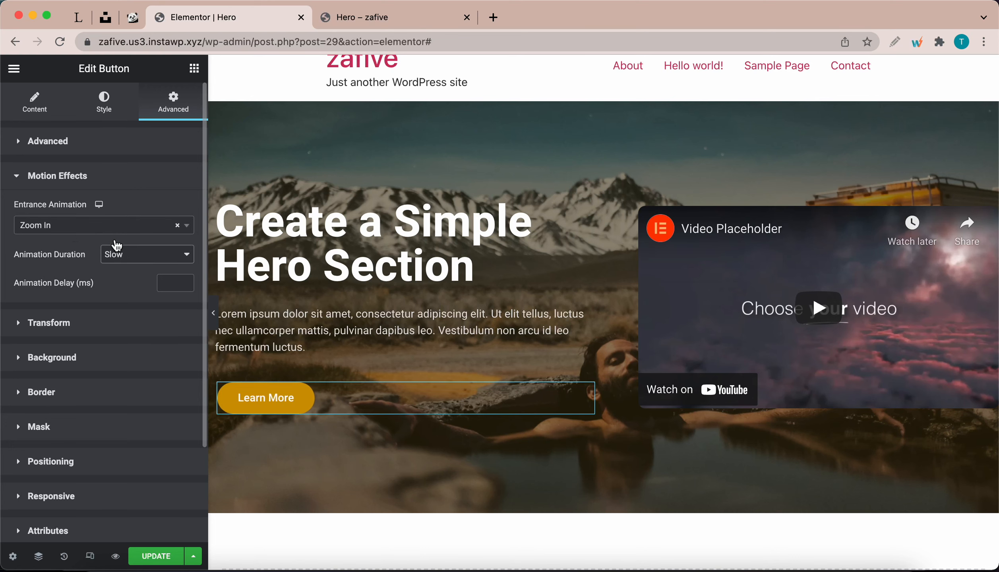
{"action": "left_click", "coordinate": [108, 232]}
{"action": "scroll", "coordinate": [108, 312], "scroll_direction": "down", "scroll_amount": 3}
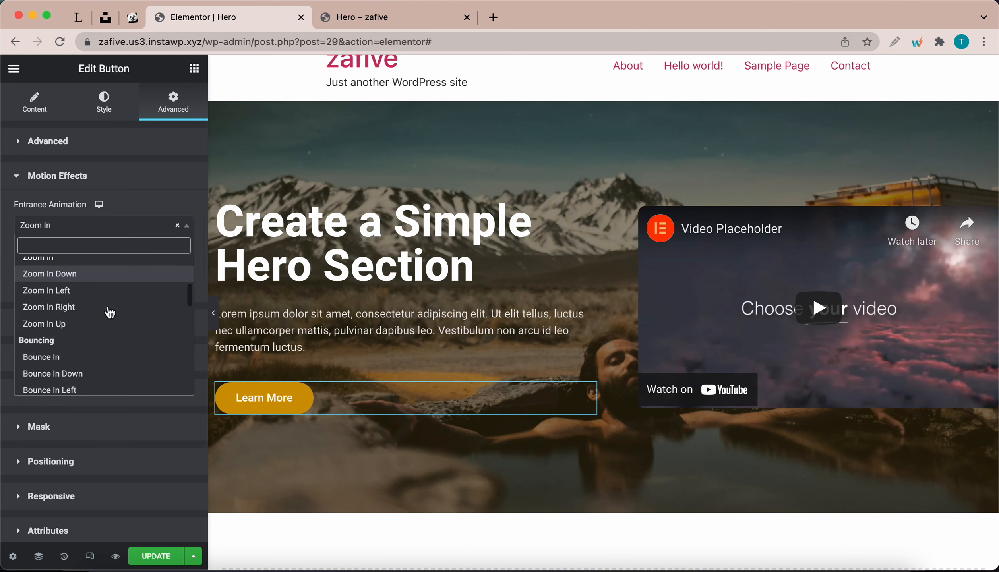
{"action": "scroll", "coordinate": [109, 313], "scroll_direction": "up", "scroll_amount": 3}
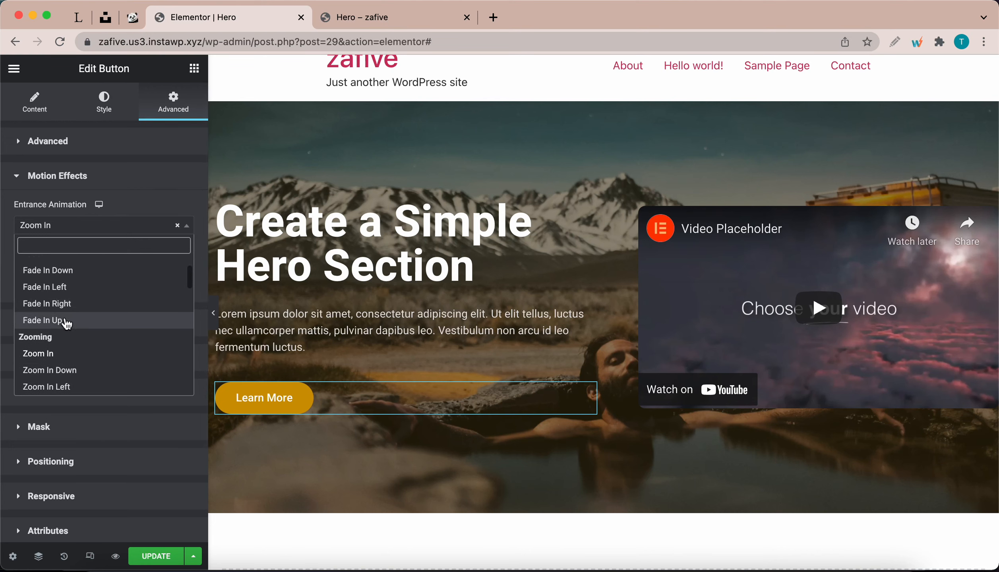
{"action": "left_click", "coordinate": [66, 324]}
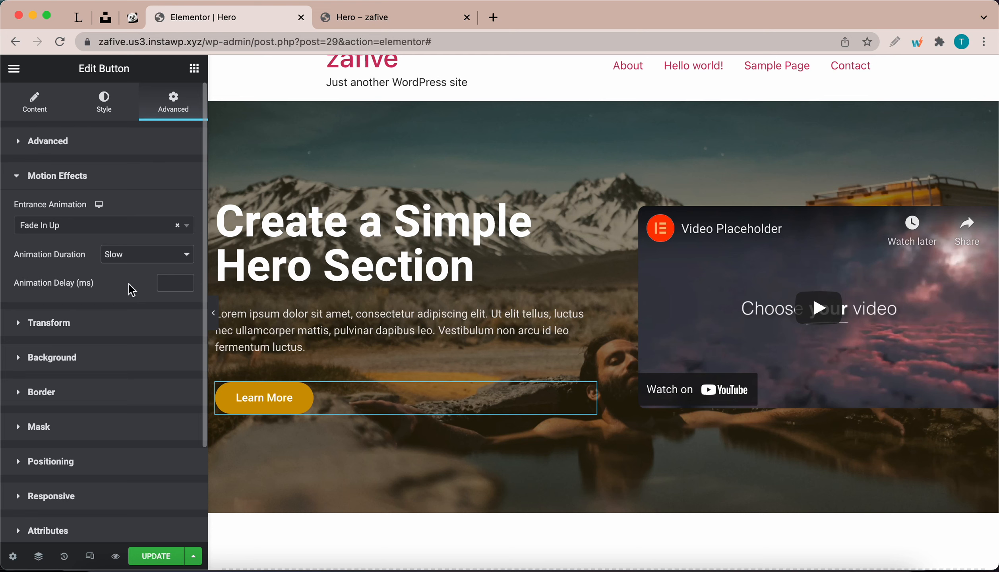
Step: Set the button's animation delay to 1000 ms and preview the page before returning to the editor
{"action": "left_click", "coordinate": [178, 283]}
{"action": "type", "text": "1000"}
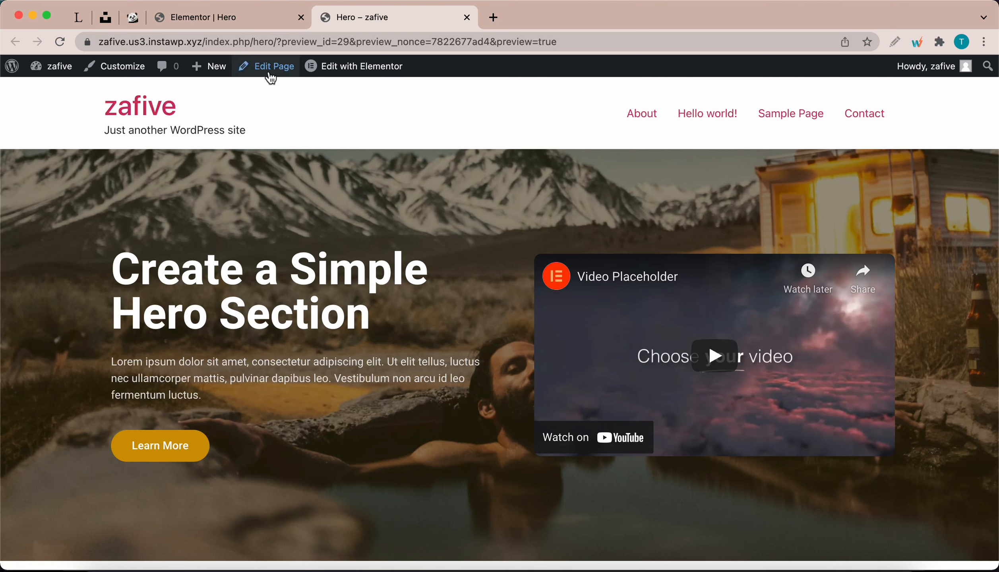
{"action": "left_click", "coordinate": [245, 17]}
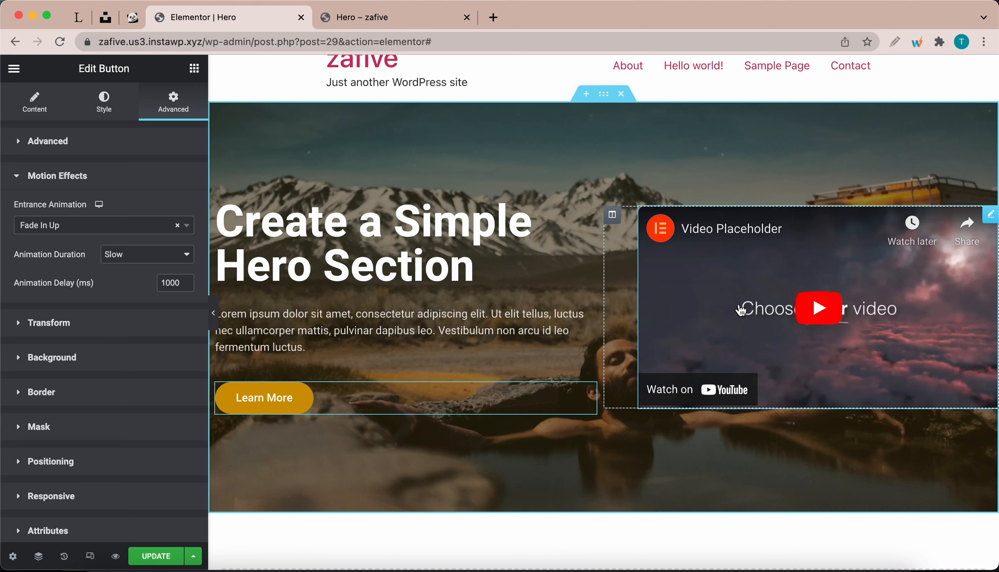
Step: Apply the Slide In Right entrance animation with a Slow duration to the video placeholder
{"action": "left_click", "coordinate": [992, 216]}
{"action": "left_click", "coordinate": [590, 391]}
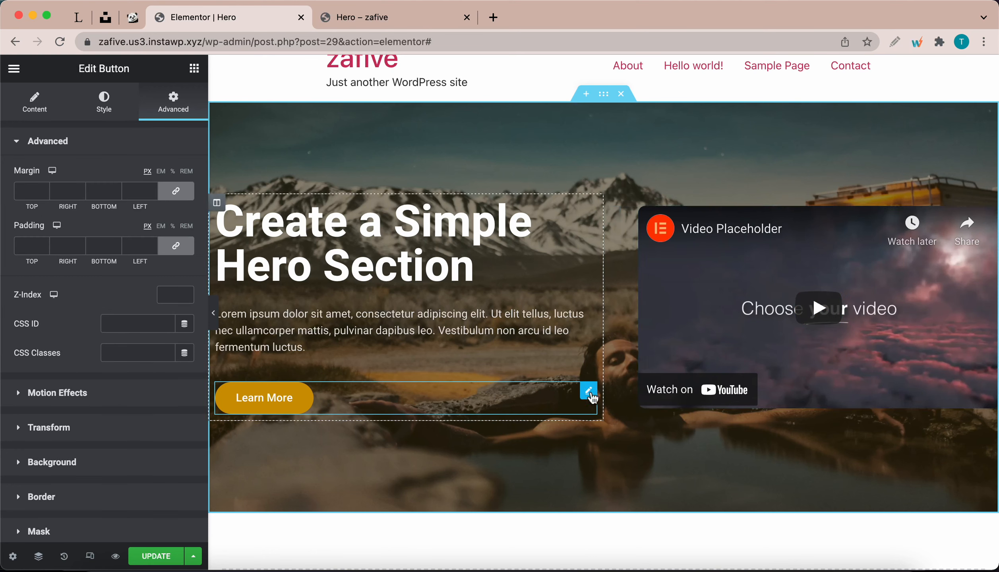
{"action": "left_click", "coordinate": [990, 215]}
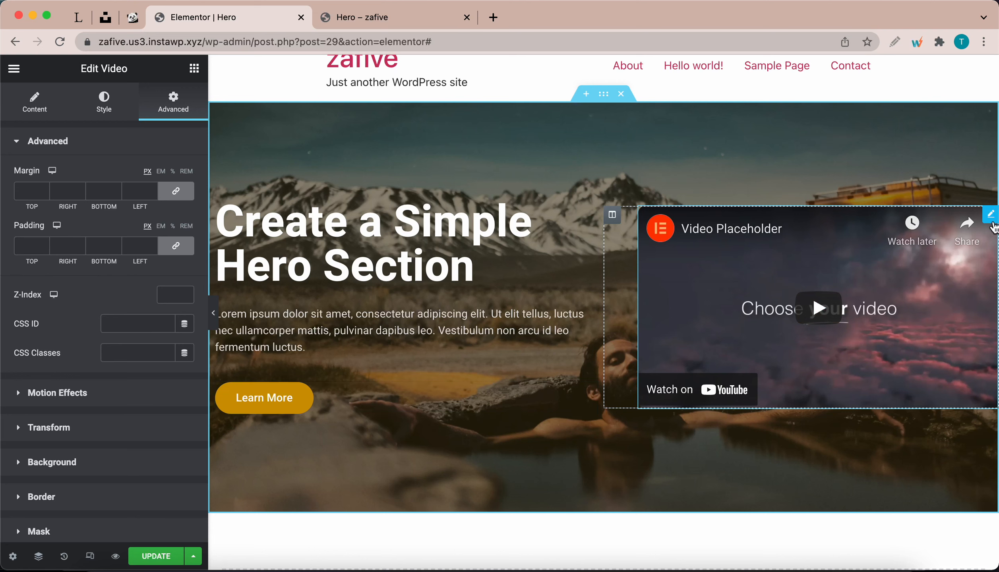
{"action": "left_click", "coordinate": [66, 388]}
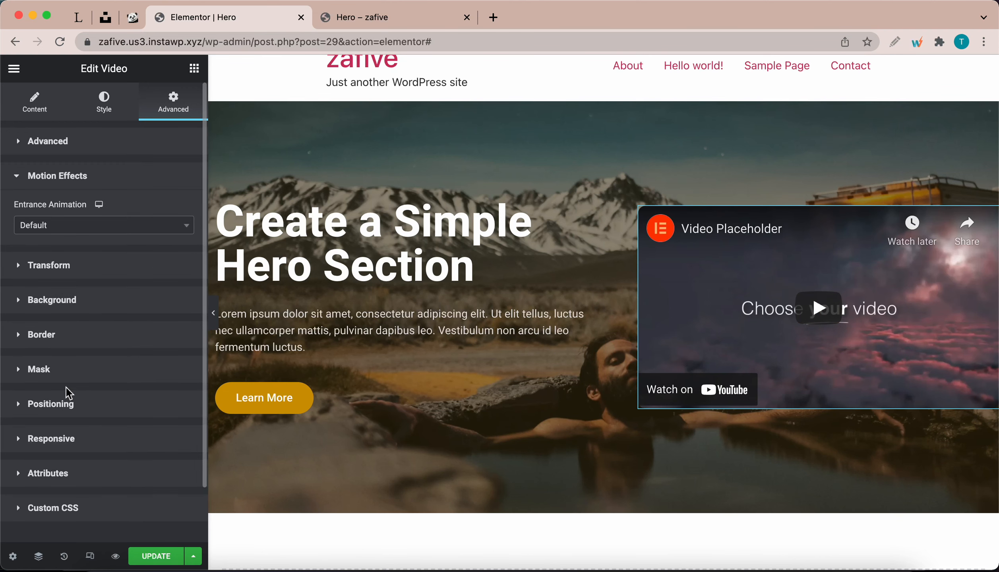
{"action": "left_click", "coordinate": [133, 232]}
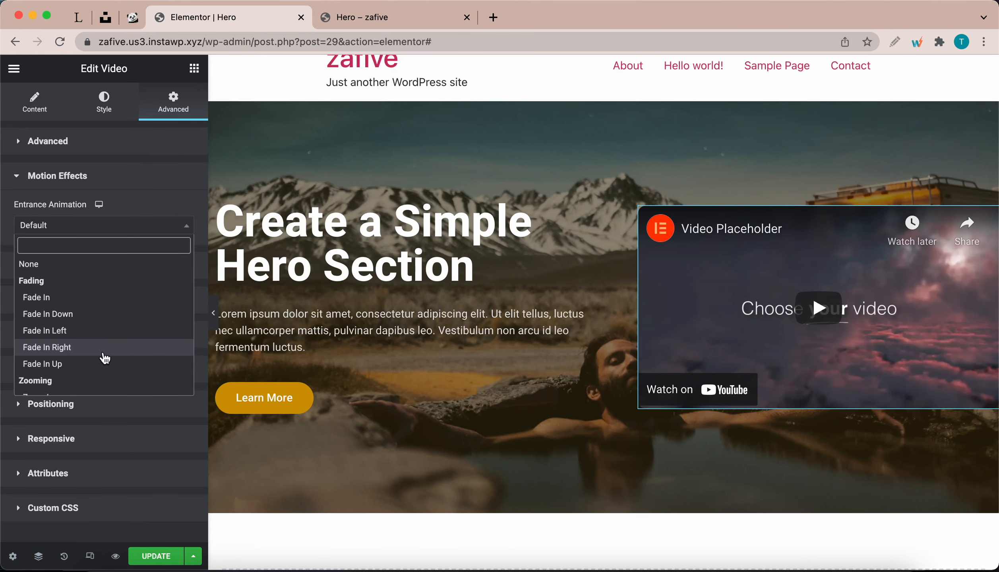
{"action": "scroll", "coordinate": [105, 358], "scroll_direction": "down", "scroll_amount": 4}
{"action": "scroll", "coordinate": [103, 358], "scroll_direction": "down", "scroll_amount": 3}
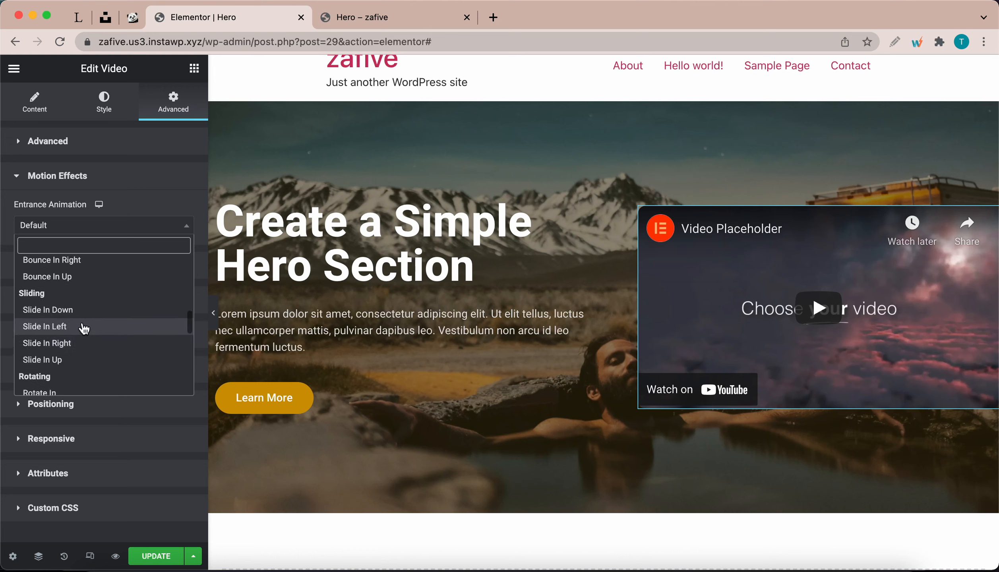
{"action": "left_click", "coordinate": [71, 345]}
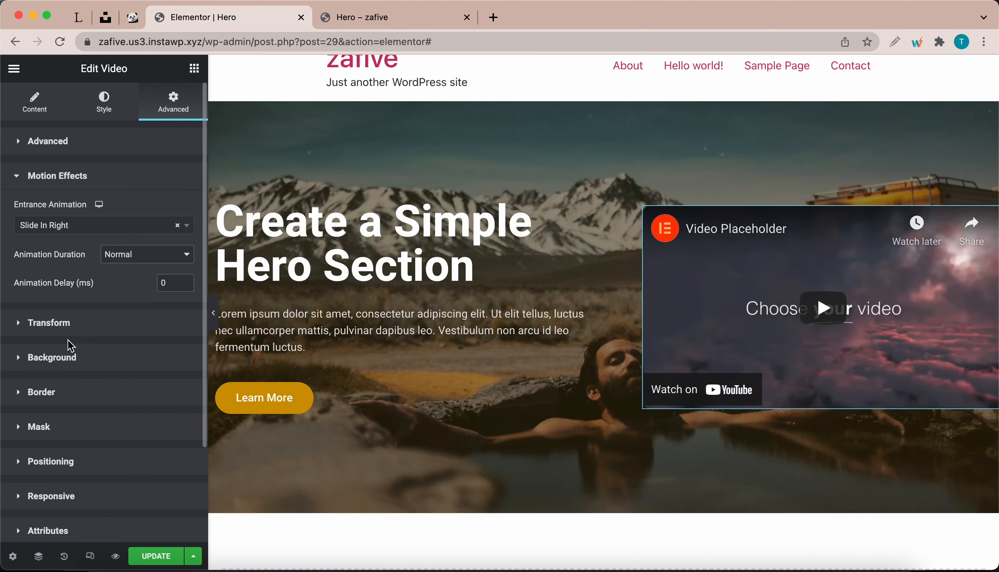
{"action": "left_click", "coordinate": [142, 260]}
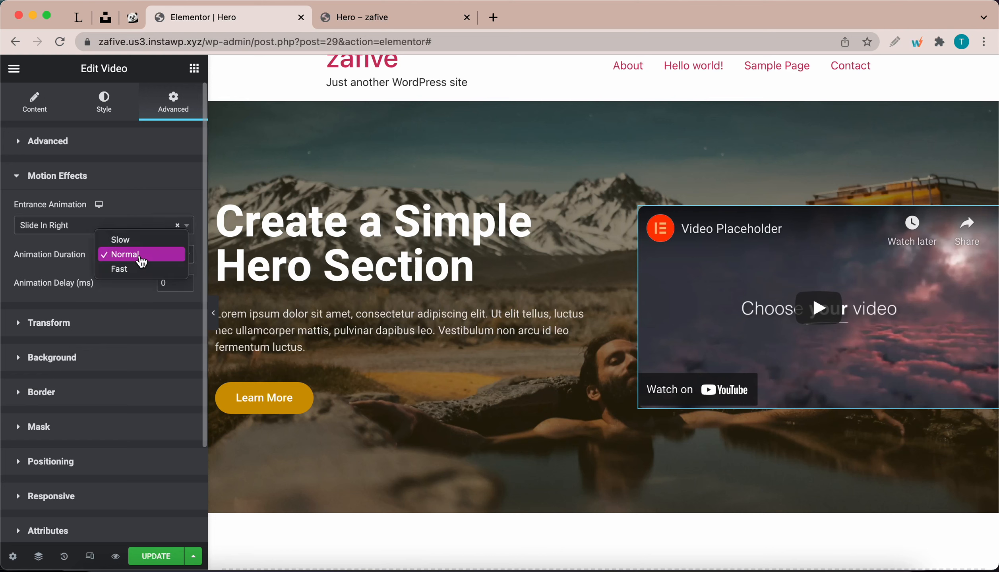
{"action": "left_click", "coordinate": [137, 239]}
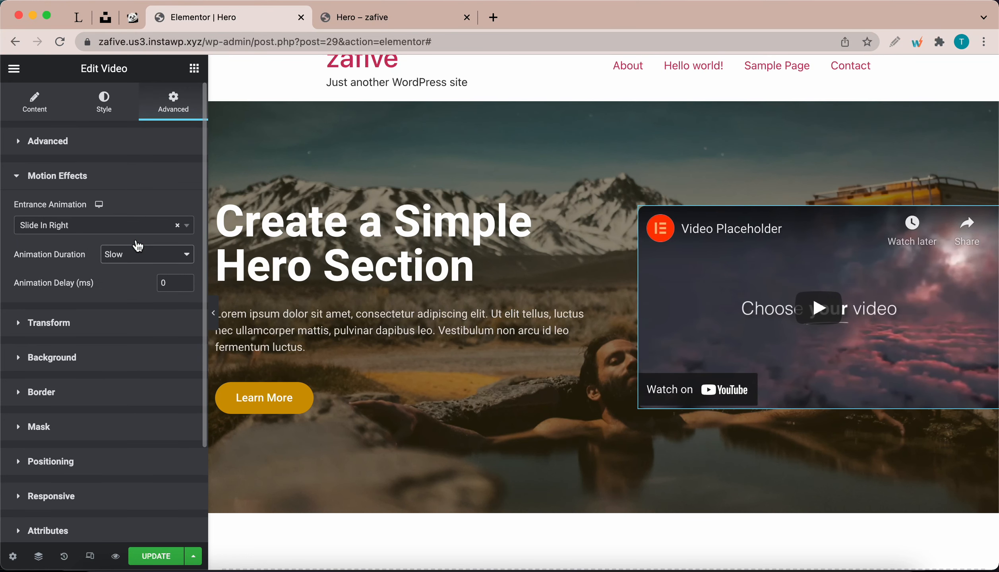
Step: Try a 500 ms animation delay on the video and preview the page before returning to the editor
{"action": "left_click_drag", "start_coordinate": [171, 283], "coordinate": [160, 282]}
{"action": "type", "text": "500"}
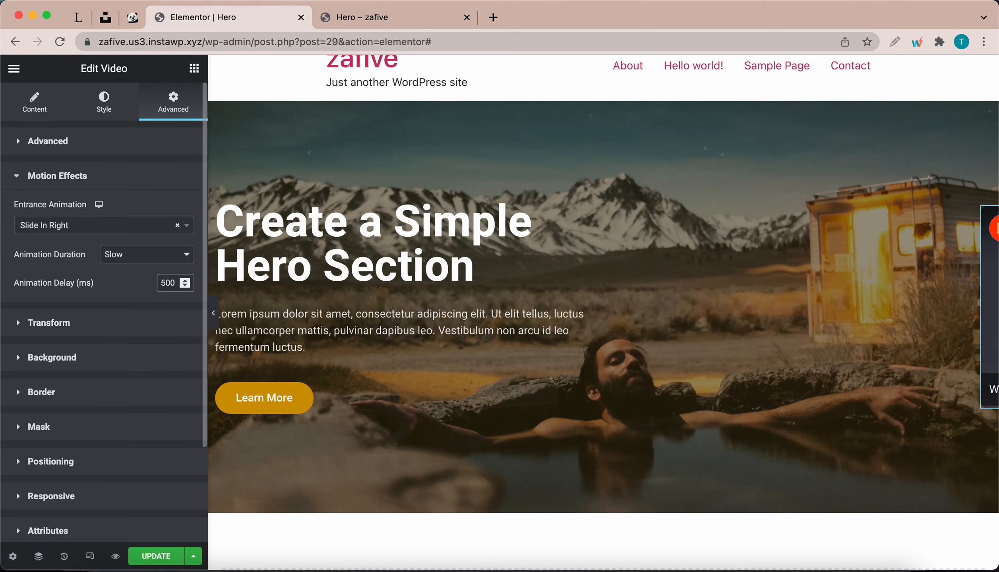
{"action": "left_click", "coordinate": [141, 276]}
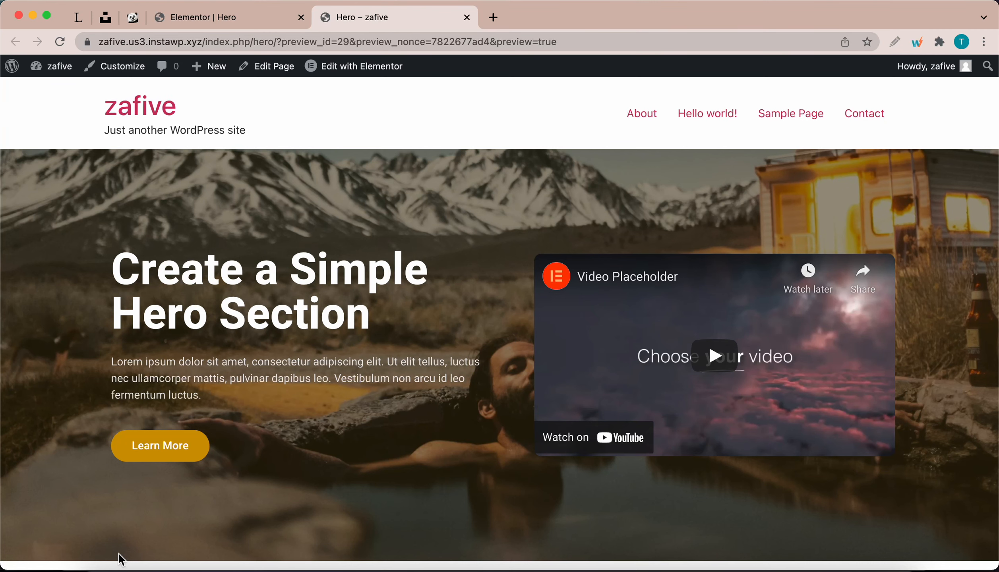
{"action": "left_click", "coordinate": [235, 17]}
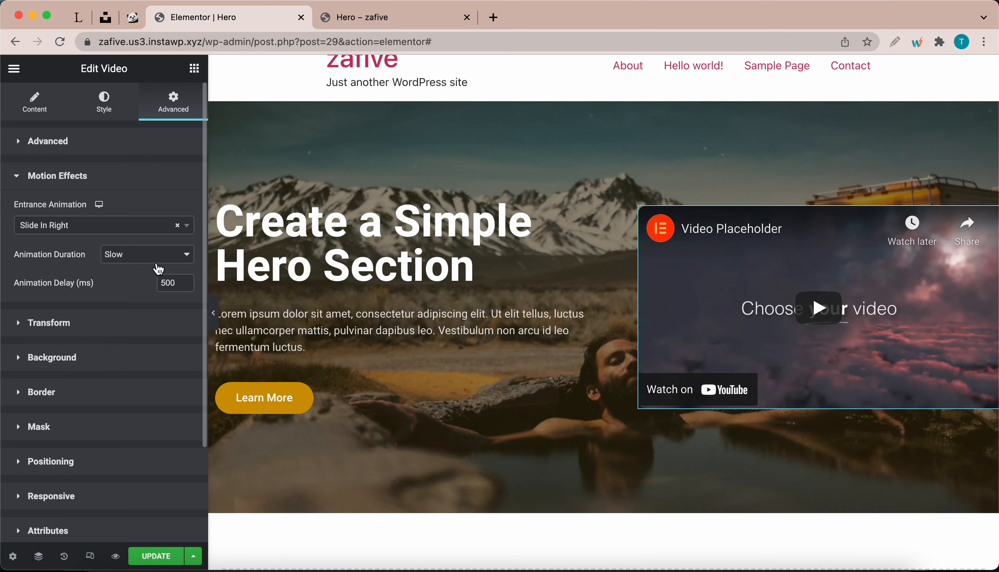
Step: Set the video's animation delay to 1500 ms and preview the page
{"action": "left_click_drag", "start_coordinate": [175, 278], "coordinate": [158, 285]}
{"action": "type", "text": "1"}
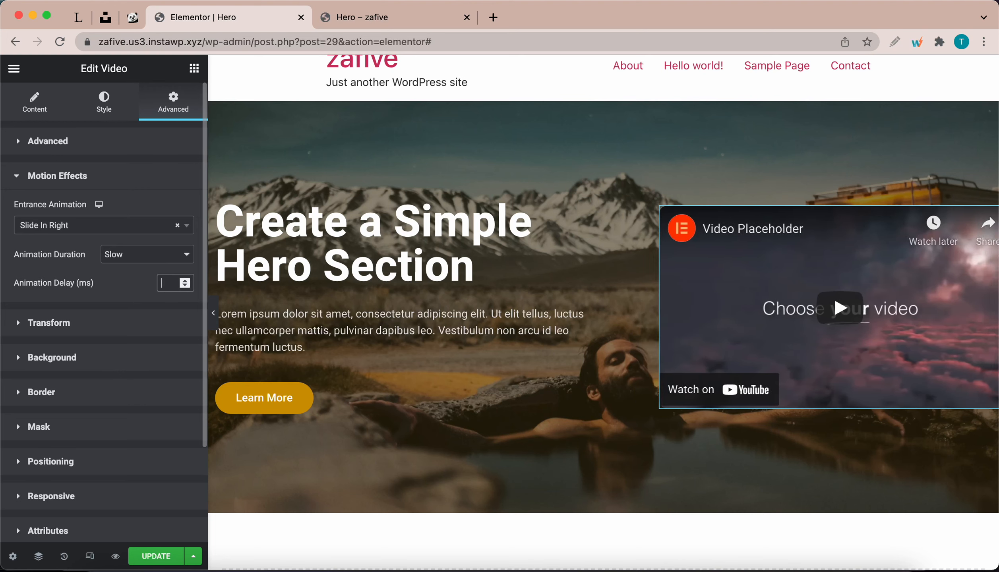
{"action": "type", "text": "500"}
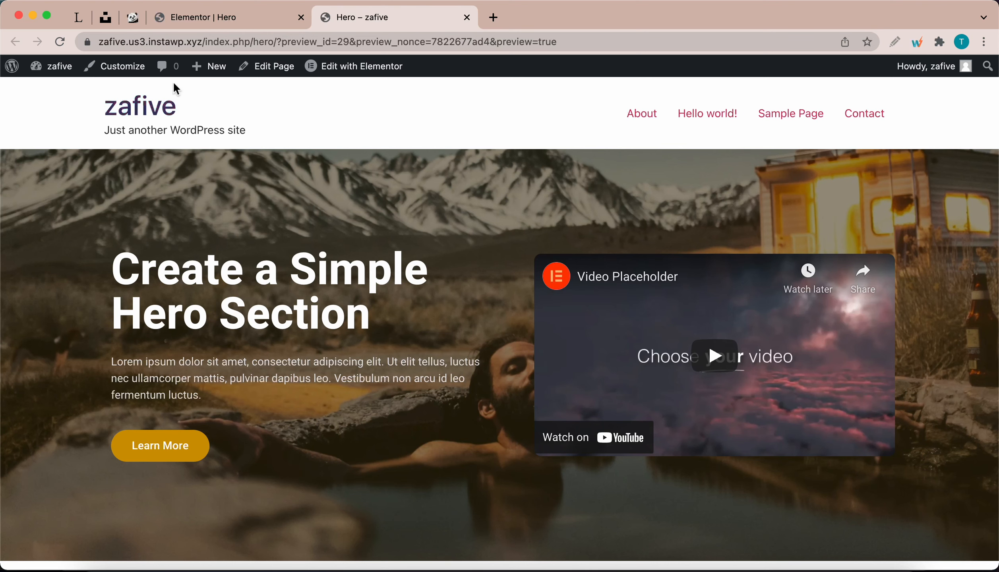
Step: Update the page from the editor and view the hero section's animations on the preview page
{"action": "left_click", "coordinate": [207, 17]}
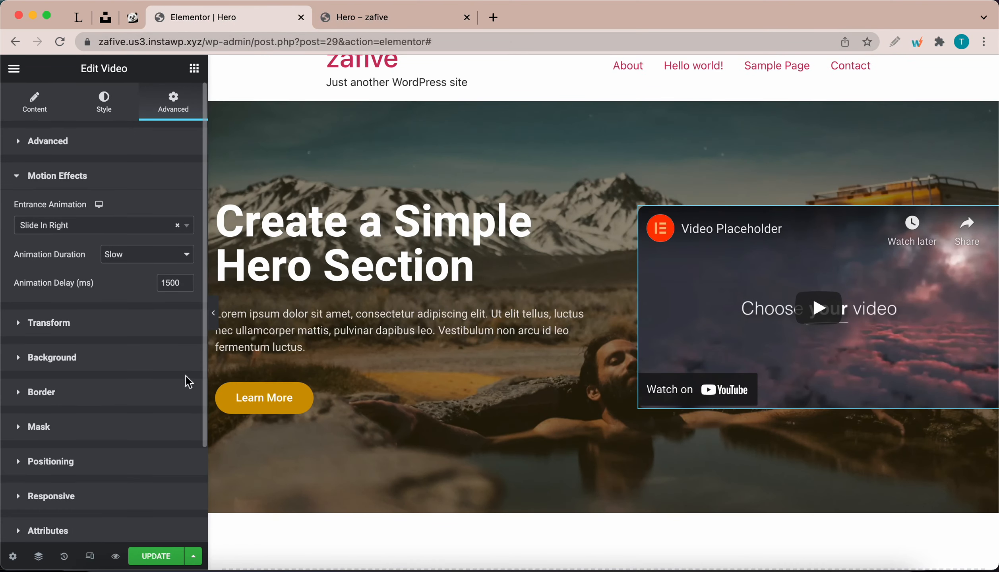
{"action": "left_click", "coordinate": [147, 558]}
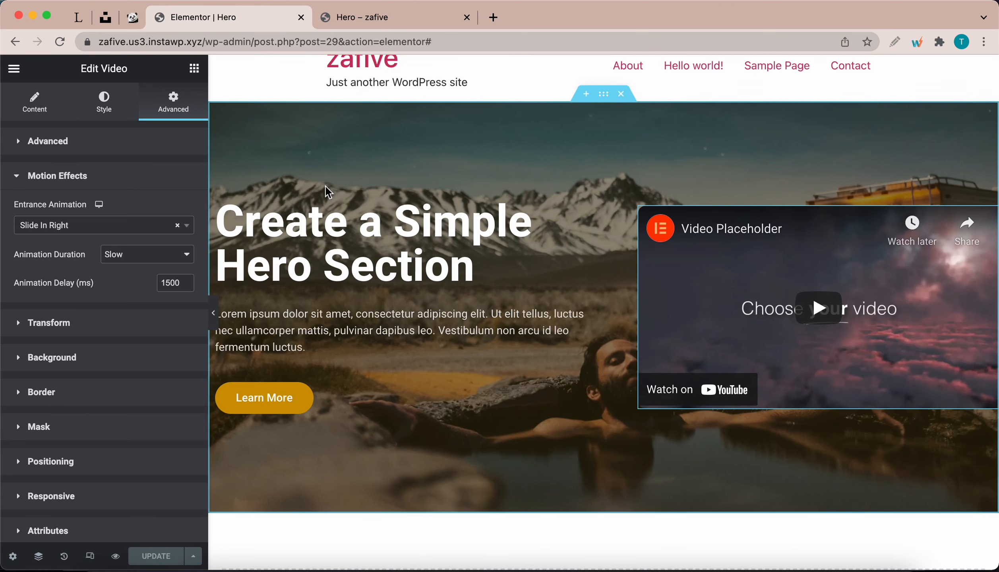
{"action": "left_click", "coordinate": [362, 18]}
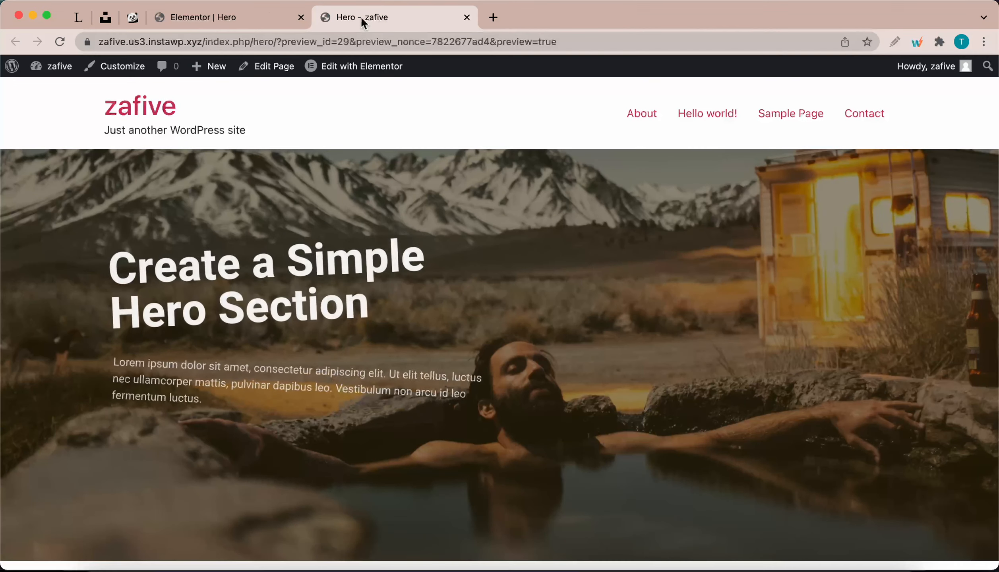